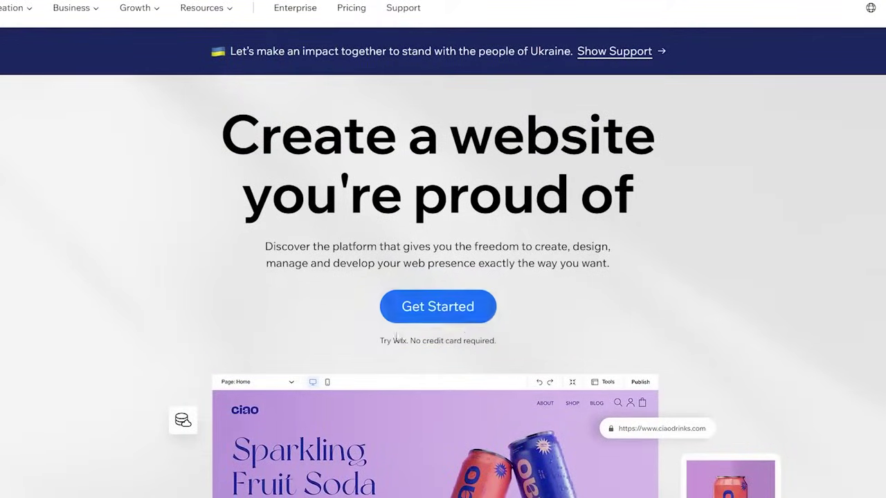
Start creating a new website and begin the setup questionnaire.
{"action": "left_click", "coordinate": [423, 313]}
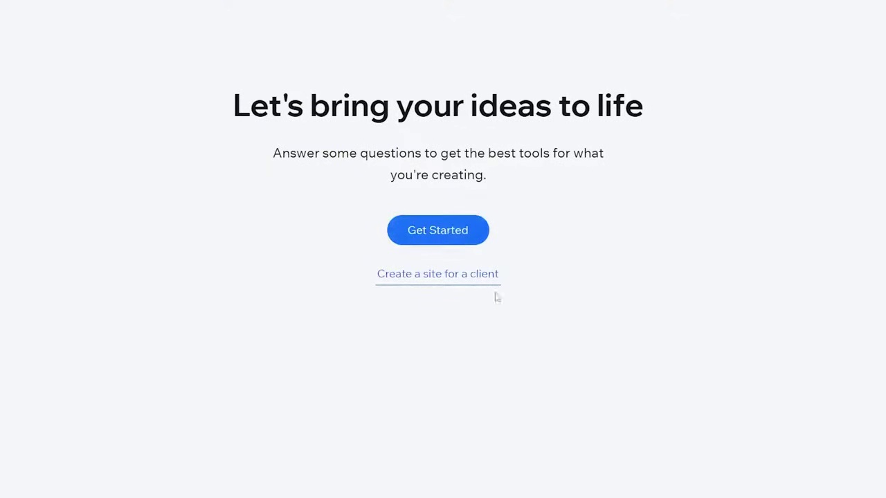
{"action": "left_click", "coordinate": [435, 238]}
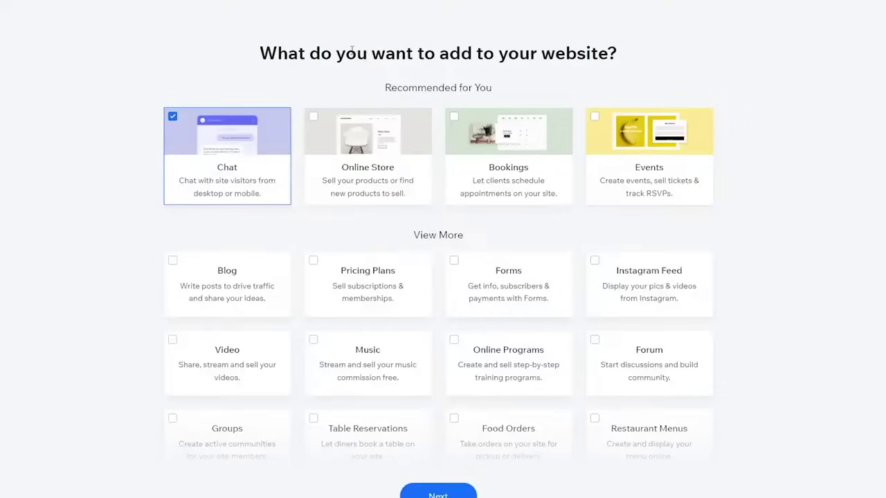
Review the features on offer for the website and answer the experience question with "I've created a few".
{"action": "scroll", "coordinate": [346, 311], "scroll_direction": "down", "scroll_amount": 2}
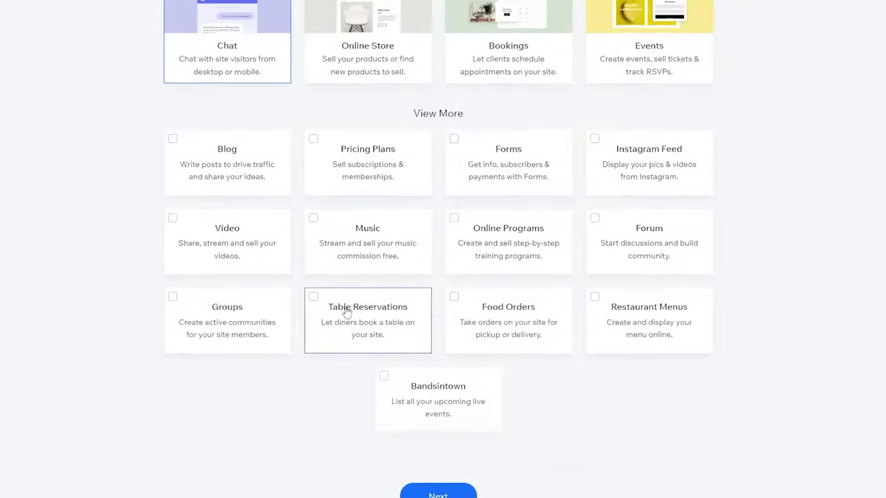
{"action": "scroll", "coordinate": [470, 370], "scroll_direction": "up", "scroll_amount": 2}
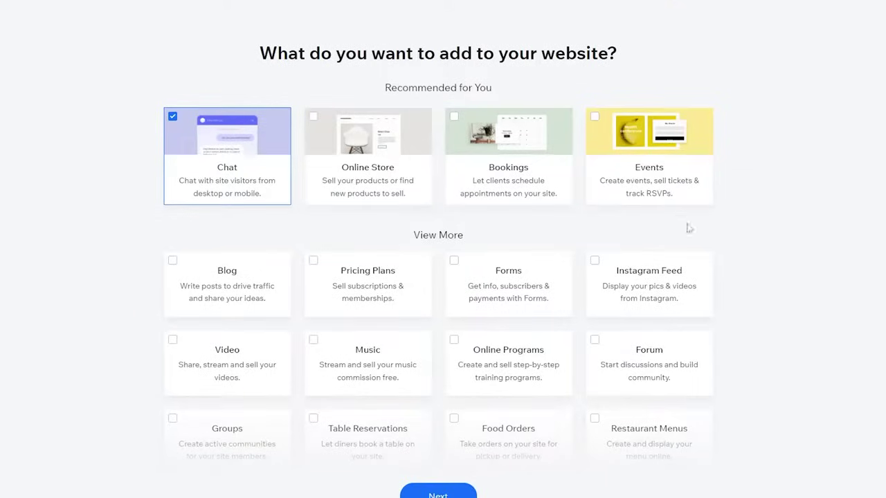
{"action": "scroll", "coordinate": [328, 293], "scroll_direction": "down", "scroll_amount": 3}
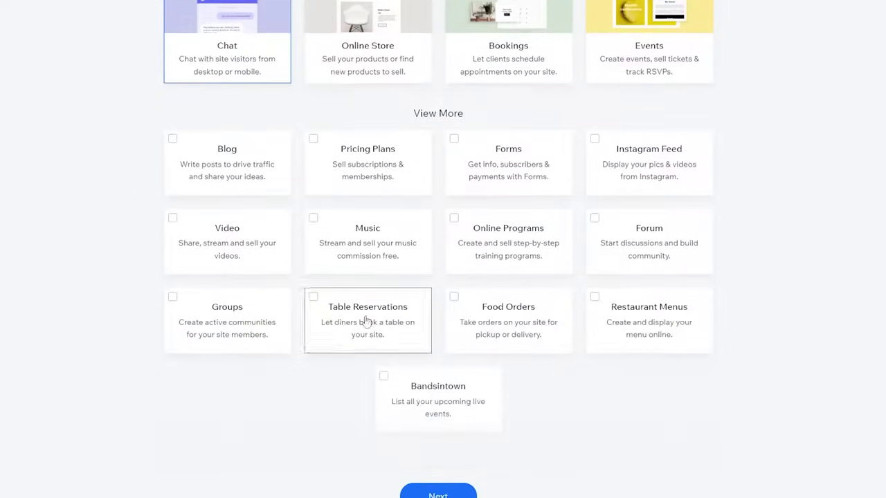
{"action": "scroll", "coordinate": [436, 362], "scroll_direction": "up", "scroll_amount": 3}
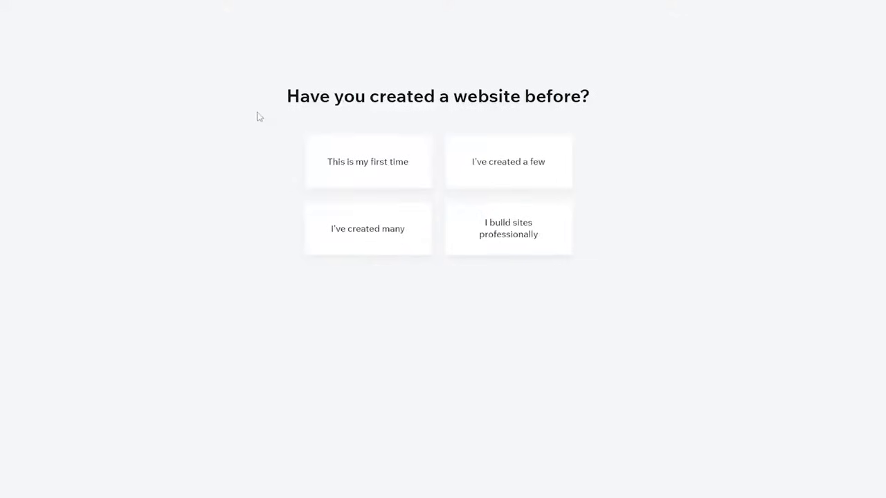
{"action": "left_click_drag", "start_coordinate": [285, 101], "coordinate": [609, 111]}
{"action": "left_click", "coordinate": [338, 151]}
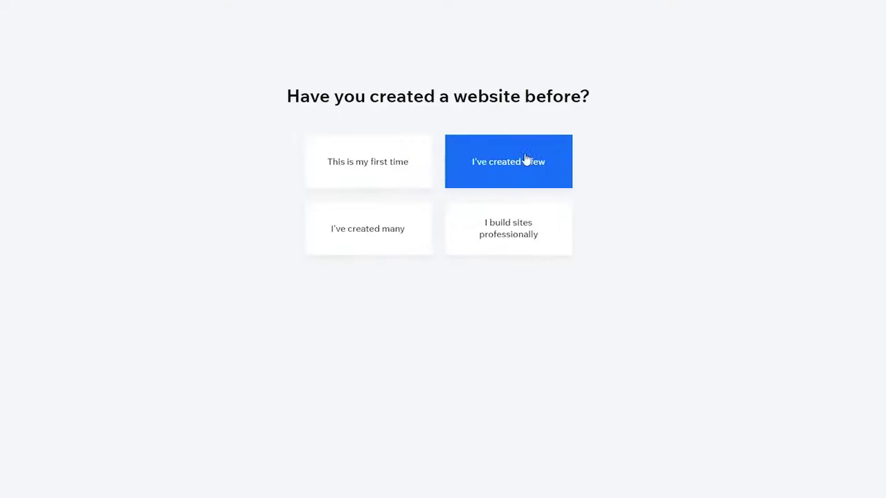
{"action": "left_click", "coordinate": [501, 152]}
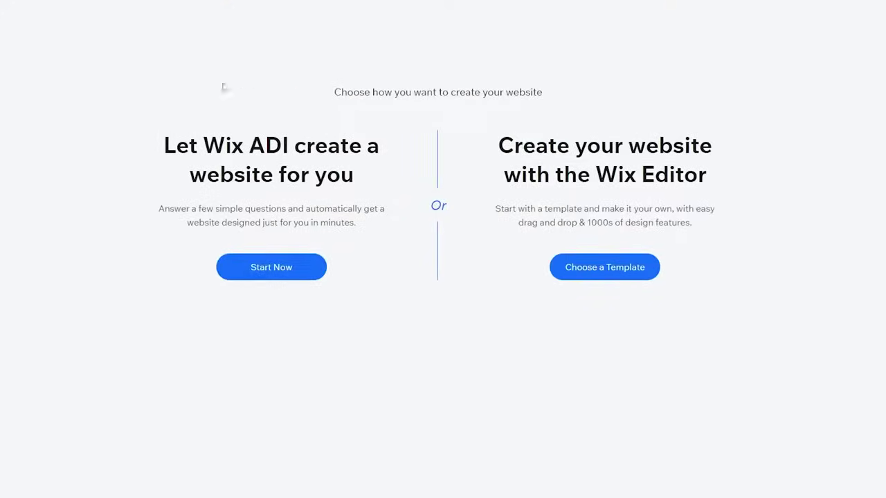
Compare the Wix ADI and Wix Editor options for creating the website.
{"action": "left_click_drag", "start_coordinate": [166, 145], "coordinate": [367, 177]}
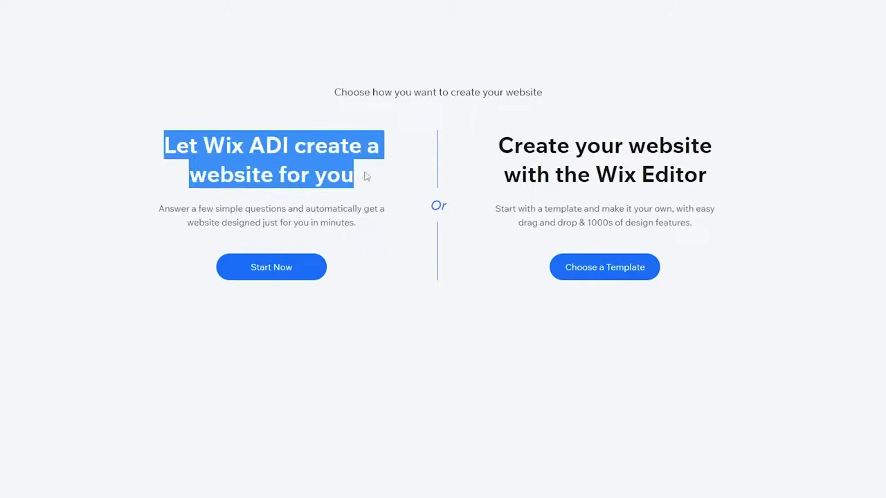
{"action": "left_click_drag", "start_coordinate": [496, 147], "coordinate": [767, 172]}
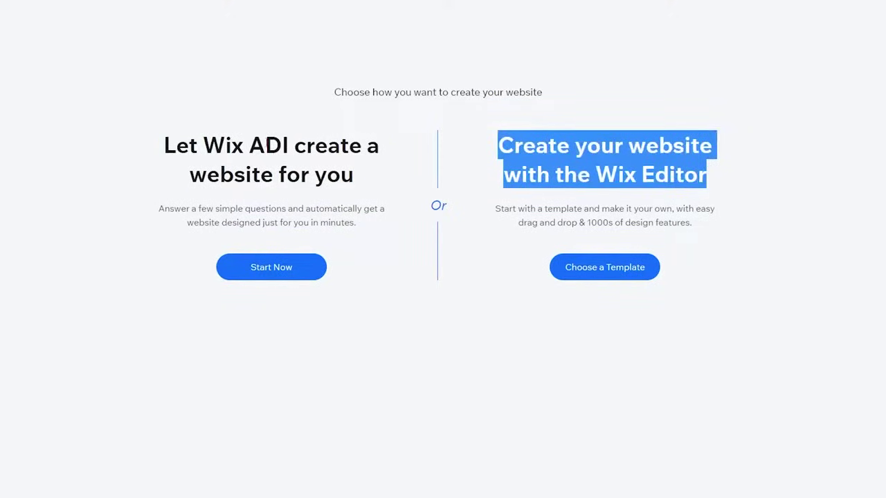
{"action": "left_click_drag", "start_coordinate": [251, 145], "coordinate": [281, 146]}
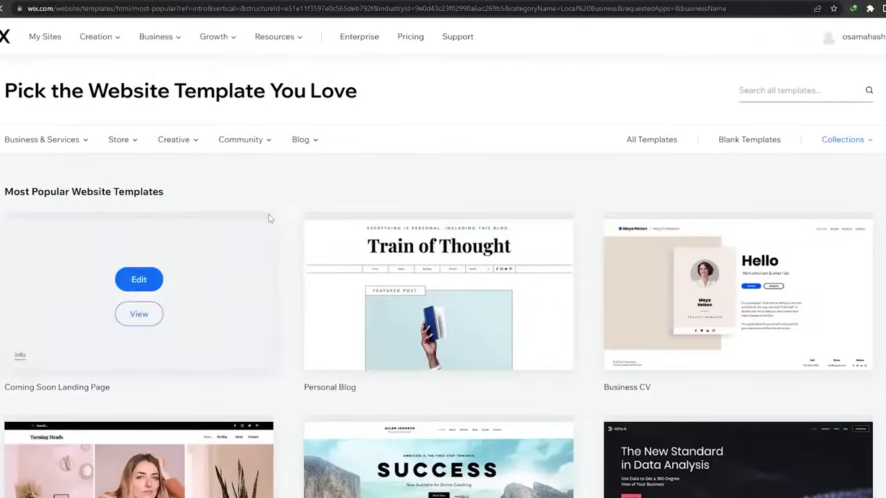
Browse the most popular website templates and the full collection of all templates.
{"action": "scroll", "coordinate": [443, 270], "scroll_direction": "down", "scroll_amount": 7}
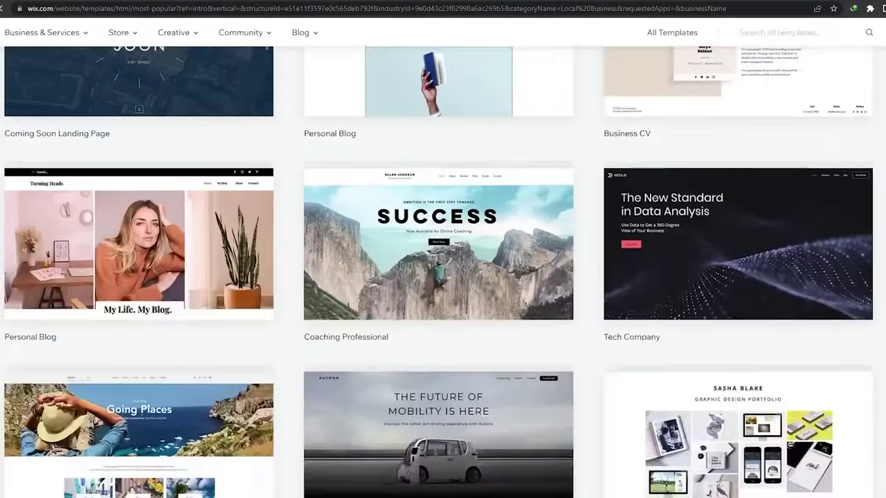
{"action": "scroll", "coordinate": [443, 270], "scroll_direction": "down", "scroll_amount": 5}
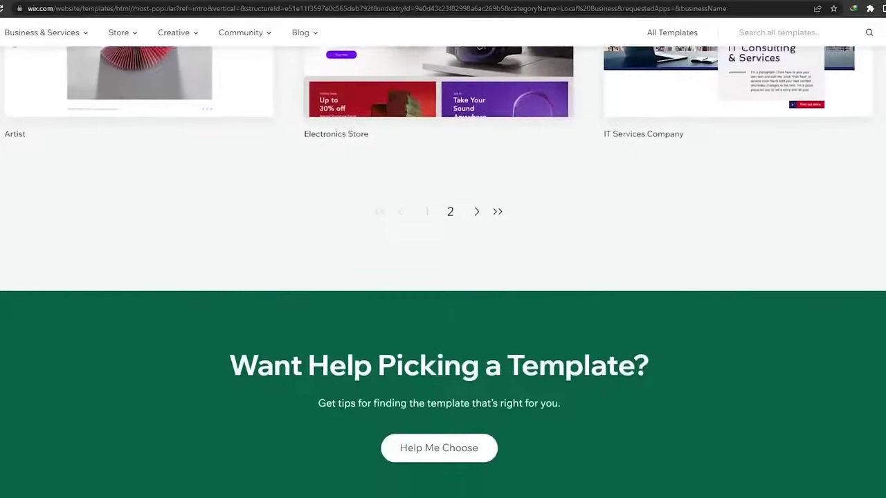
{"action": "scroll", "coordinate": [443, 270], "scroll_direction": "up", "scroll_amount": 10}
{"action": "scroll", "coordinate": [443, 270], "scroll_direction": "up", "scroll_amount": 1}
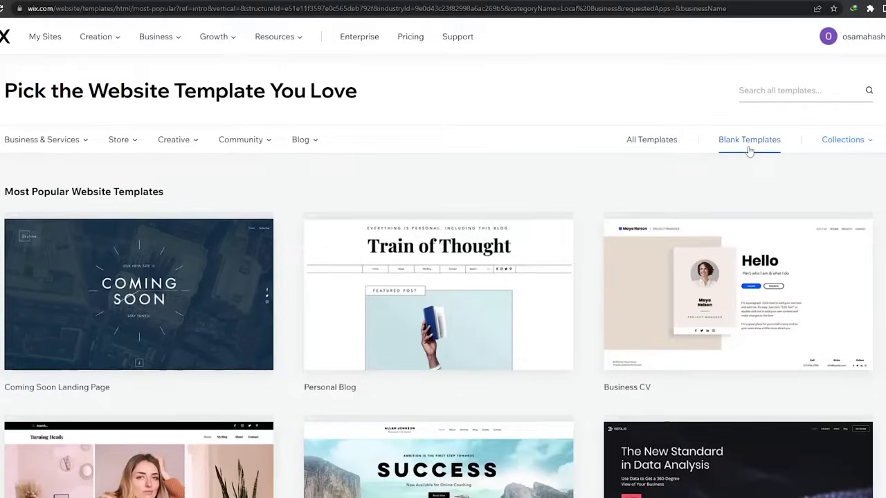
{"action": "left_click", "coordinate": [661, 141]}
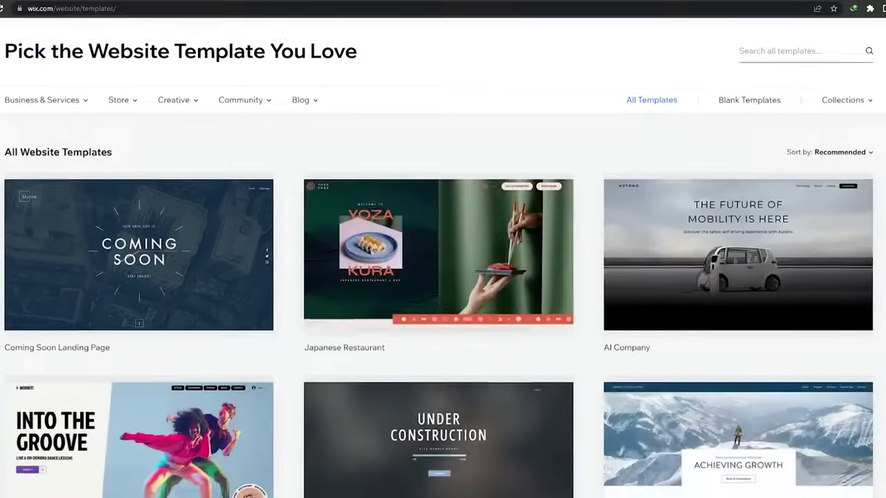
{"action": "scroll", "coordinate": [500, 138], "scroll_direction": "down", "scroll_amount": 3}
{"action": "scroll", "coordinate": [443, 277], "scroll_direction": "down", "scroll_amount": 6}
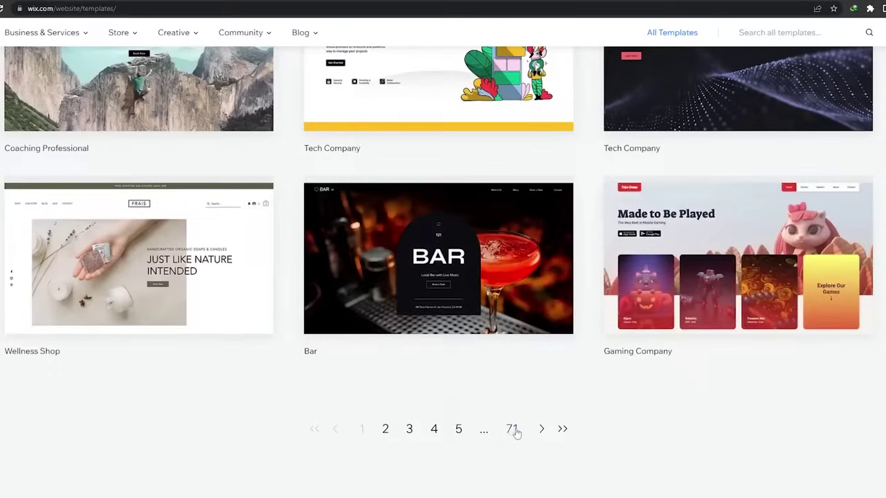
{"action": "scroll", "coordinate": [812, 413], "scroll_direction": "up", "scroll_amount": 4}
{"action": "scroll", "coordinate": [443, 277], "scroll_direction": "up", "scroll_amount": 6}
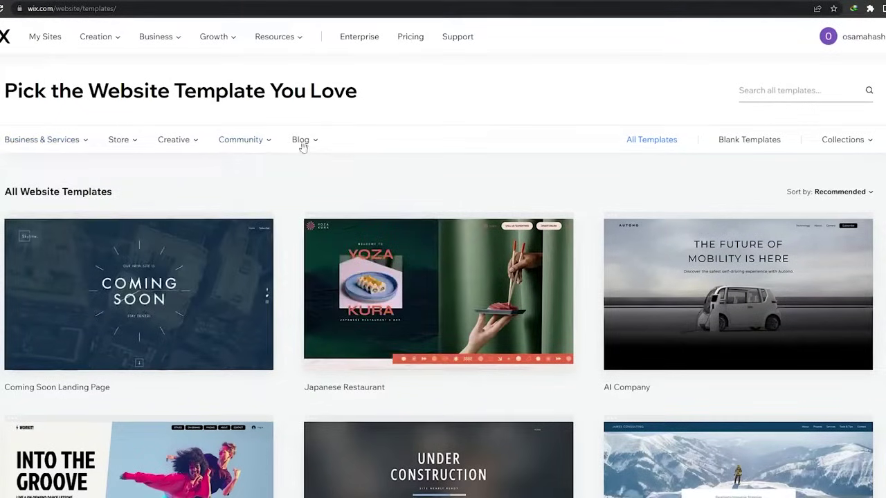
Narrow the templates to the Fashion & Clothing category of online stores.
{"action": "mouse_move", "coordinate": [118, 141]}
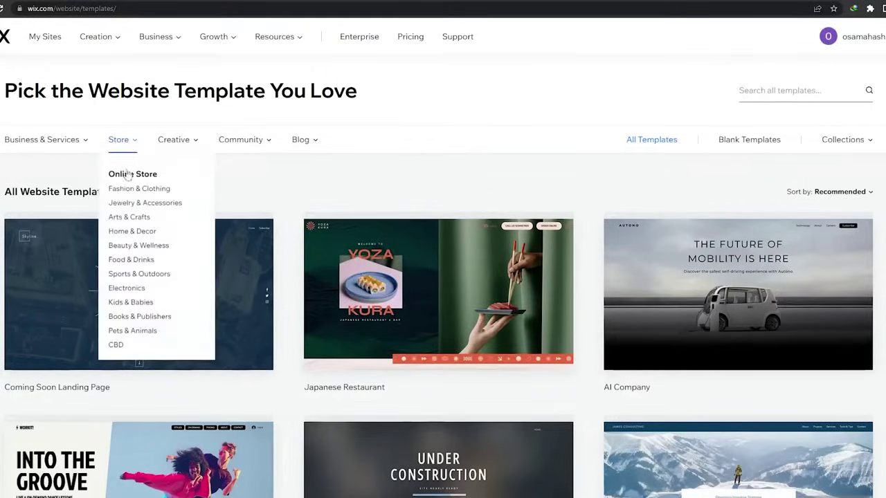
{"action": "left_click", "coordinate": [138, 199]}
{"action": "left_click", "coordinate": [94, 182]}
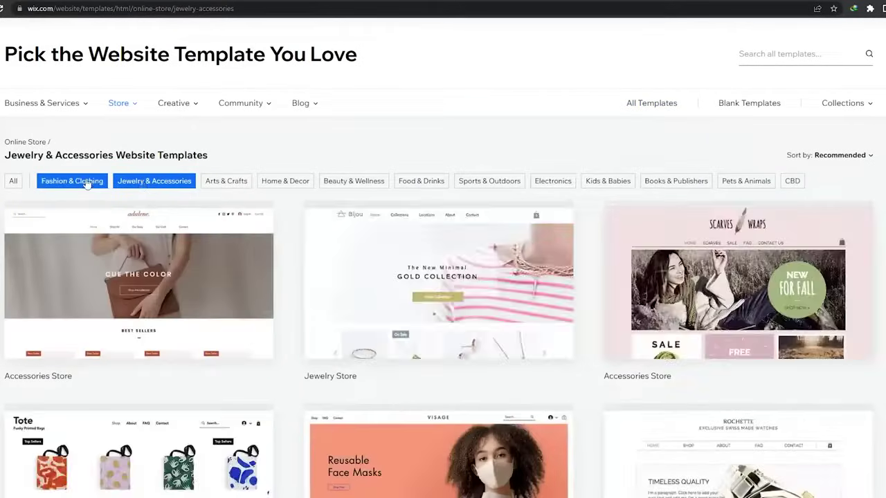
Browse the first two pages of Fashion & Clothing templates for a suitable store design.
{"action": "scroll", "coordinate": [587, 237], "scroll_direction": "down", "scroll_amount": 1}
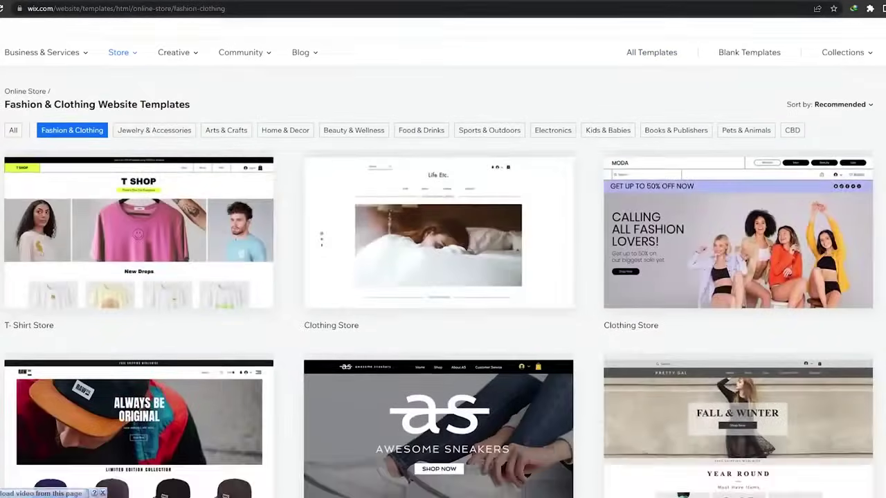
{"action": "scroll", "coordinate": [587, 237], "scroll_direction": "down", "scroll_amount": 3}
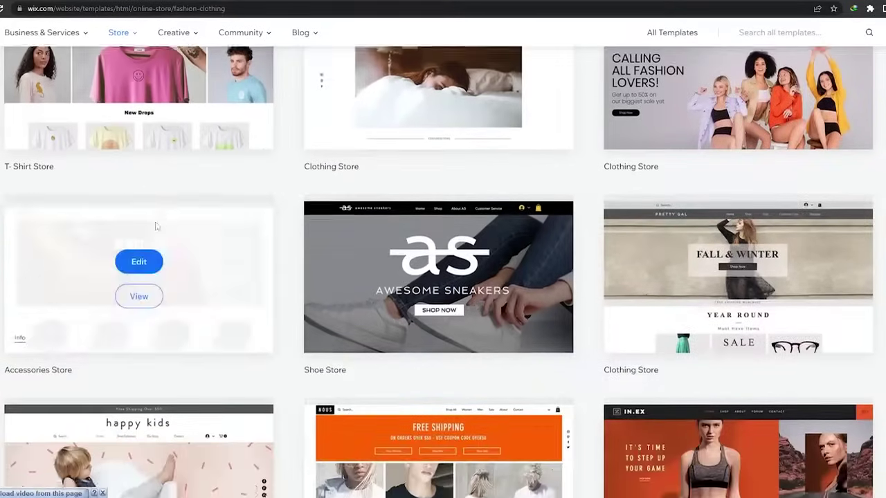
{"action": "scroll", "coordinate": [156, 239], "scroll_direction": "down", "scroll_amount": 4}
{"action": "scroll", "coordinate": [736, 267], "scroll_direction": "down", "scroll_amount": 3}
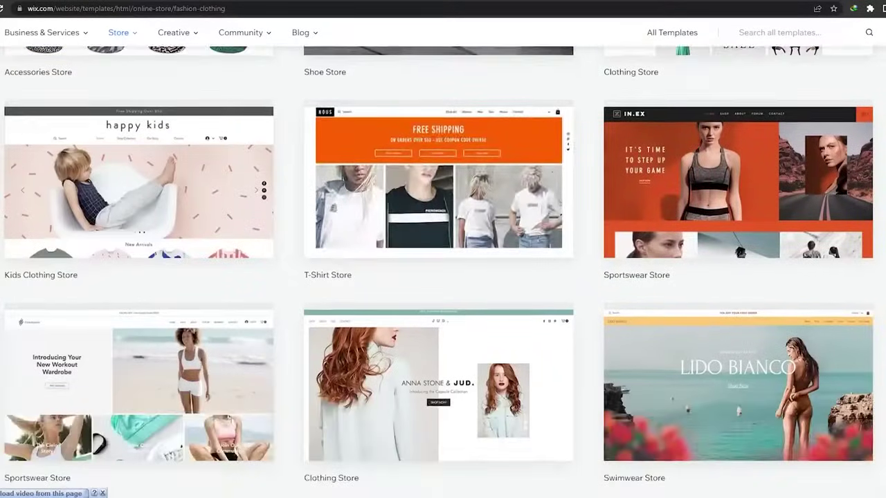
{"action": "scroll", "coordinate": [443, 271], "scroll_direction": "down", "scroll_amount": 2}
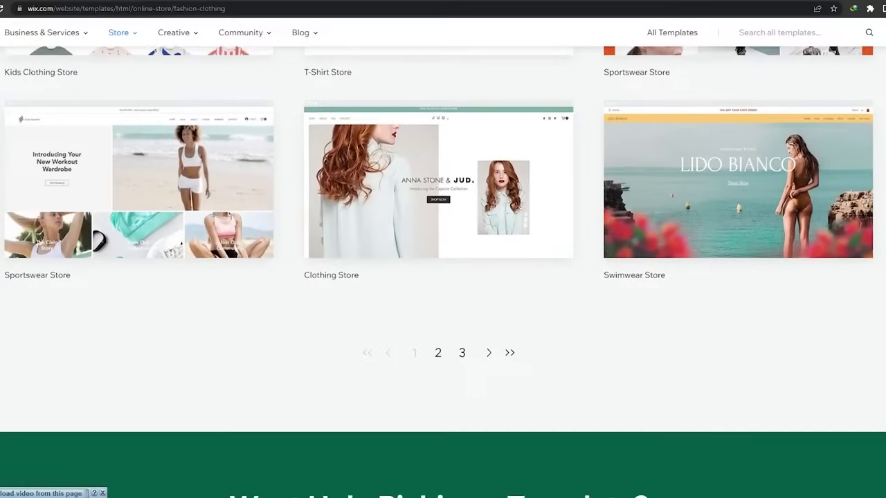
{"action": "left_click", "coordinate": [438, 353]}
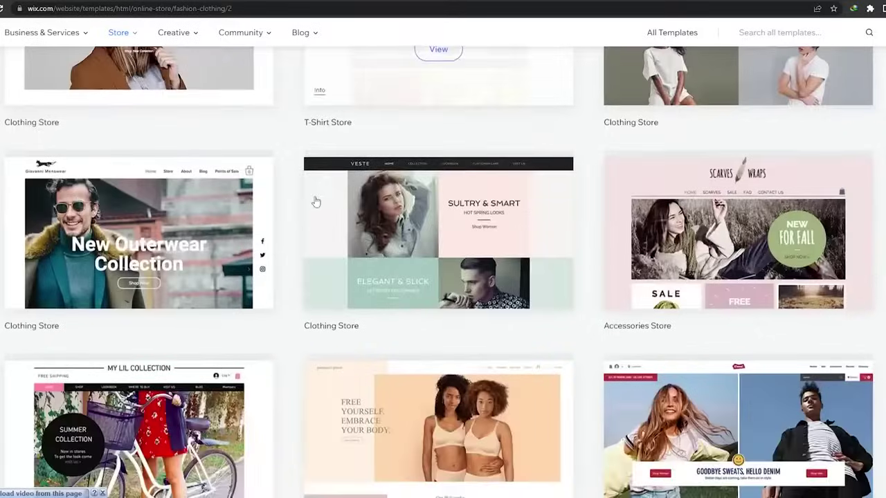
{"action": "scroll", "coordinate": [306, 206], "scroll_direction": "down", "scroll_amount": 2}
{"action": "scroll", "coordinate": [284, 263], "scroll_direction": "down", "scroll_amount": 3}
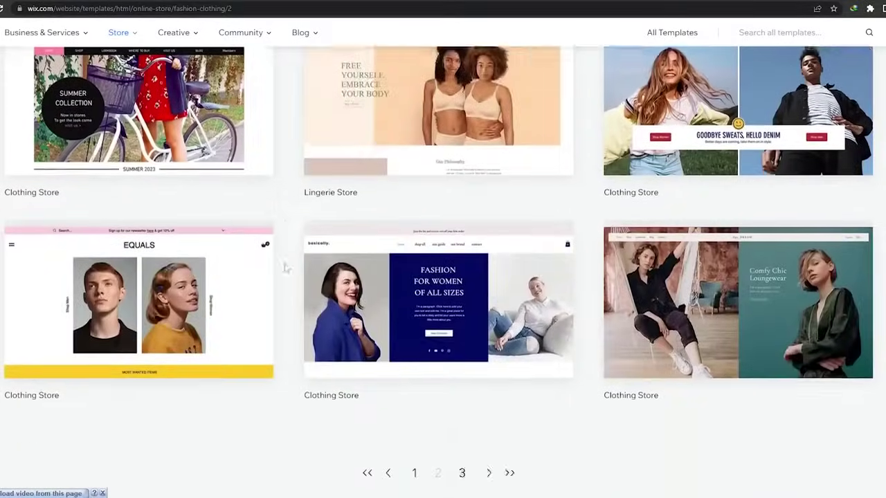
{"action": "scroll", "coordinate": [284, 268], "scroll_direction": "up", "scroll_amount": 3}
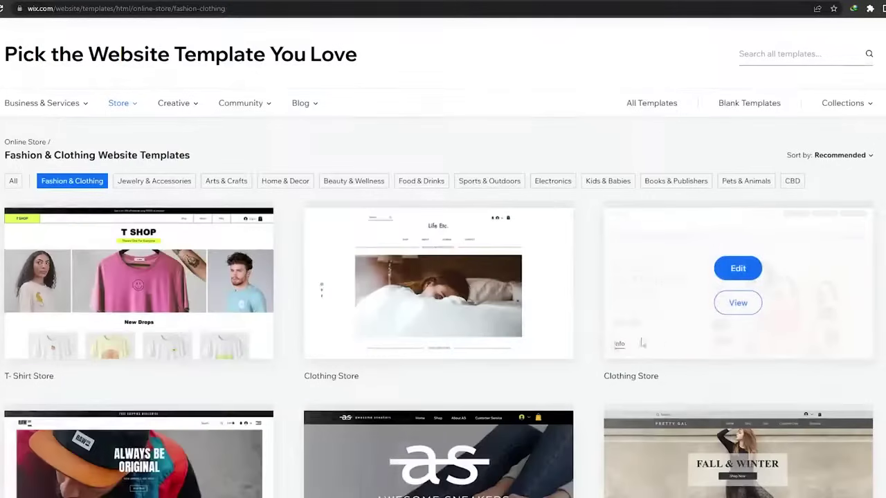
{"action": "scroll", "coordinate": [643, 342], "scroll_direction": "down", "scroll_amount": 3}
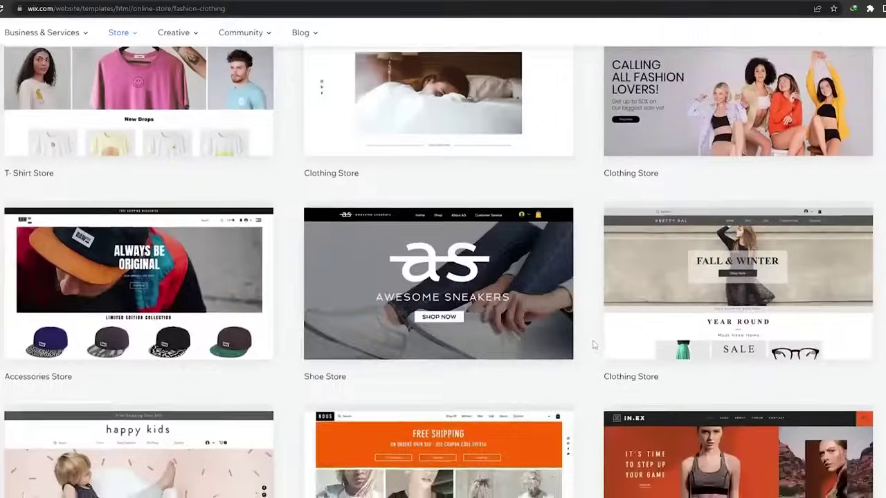
{"action": "scroll", "coordinate": [642, 343], "scroll_direction": "up", "scroll_amount": 4}
{"action": "scroll", "coordinate": [855, 291], "scroll_direction": "down", "scroll_amount": 3}
{"action": "scroll", "coordinate": [854, 291], "scroll_direction": "down", "scroll_amount": 5}
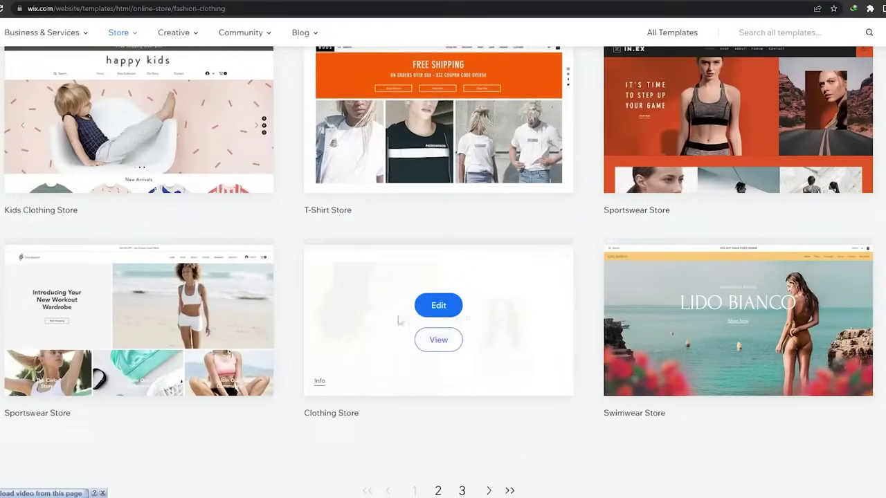
Preview the "Anna Stone & JUD." Clothing Store template, look through its home page and open it for editing.
{"action": "left_click", "coordinate": [439, 340]}
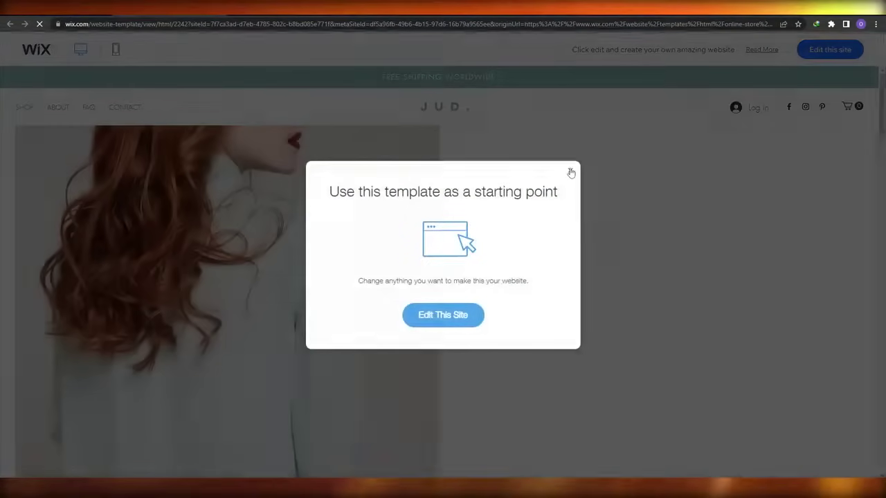
{"action": "left_click", "coordinate": [571, 170]}
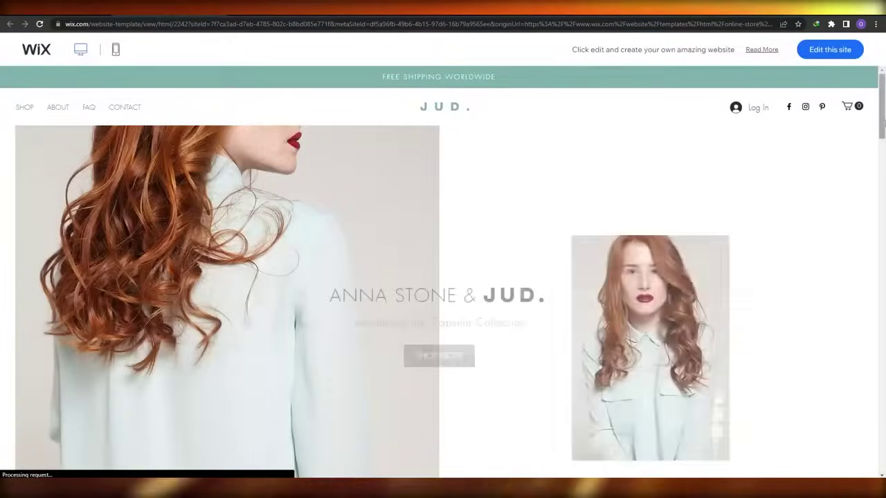
{"action": "left_click", "coordinate": [883, 196]}
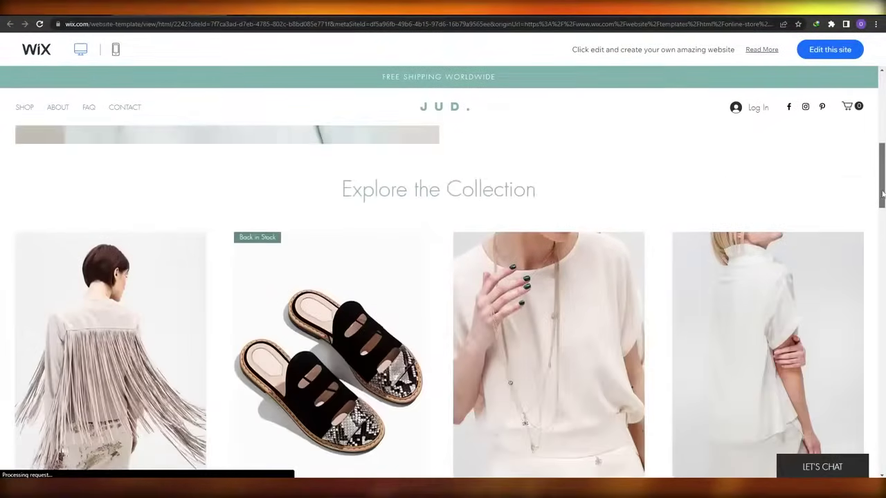
{"action": "left_click_drag", "start_coordinate": [883, 196], "coordinate": [870, 272]}
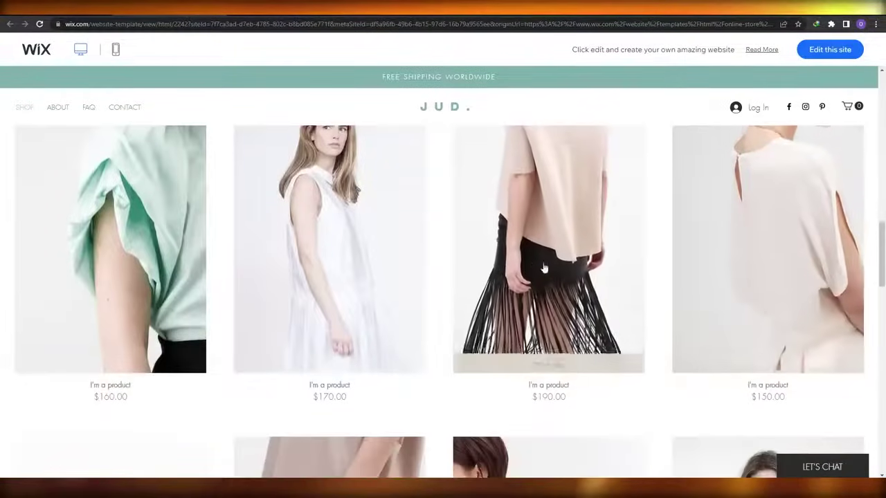
{"action": "scroll", "coordinate": [534, 289], "scroll_direction": "down", "scroll_amount": 3}
{"action": "scroll", "coordinate": [534, 290], "scroll_direction": "down", "scroll_amount": 10}
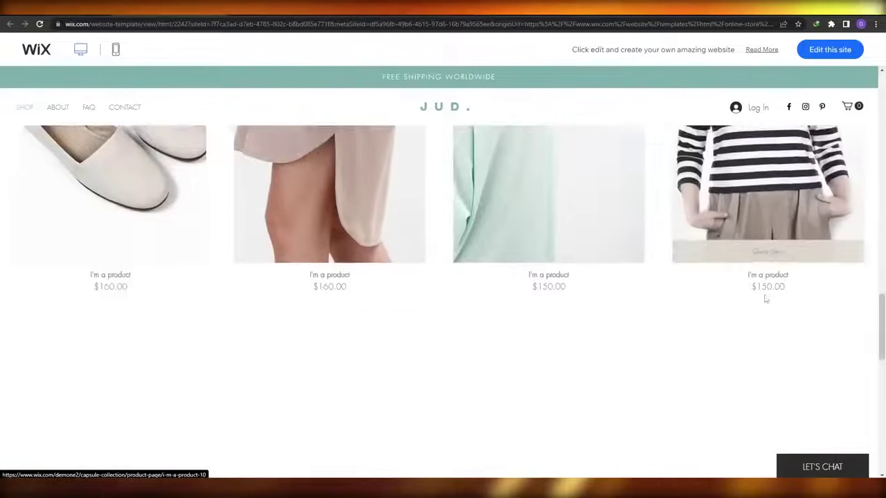
{"action": "scroll", "coordinate": [483, 289], "scroll_direction": "up", "scroll_amount": 5}
{"action": "scroll", "coordinate": [491, 288], "scroll_direction": "up", "scroll_amount": 15}
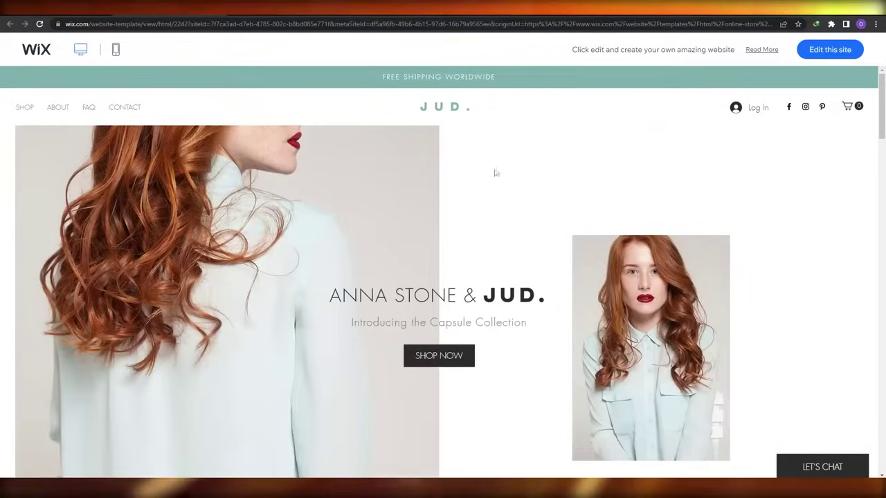
{"action": "left_click", "coordinate": [823, 53]}
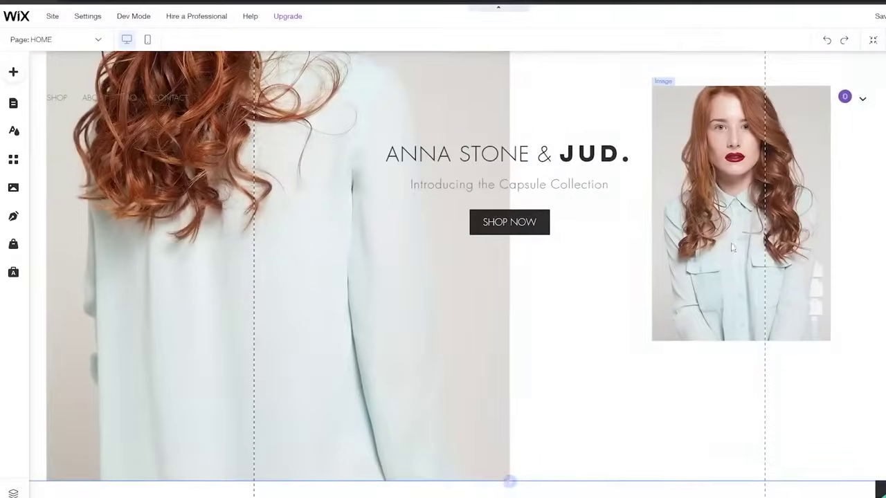
Look through the template's home page in the editor, from the header and hero strip down to the product gallery.
{"action": "scroll", "coordinate": [733, 248], "scroll_direction": "down", "scroll_amount": 9}
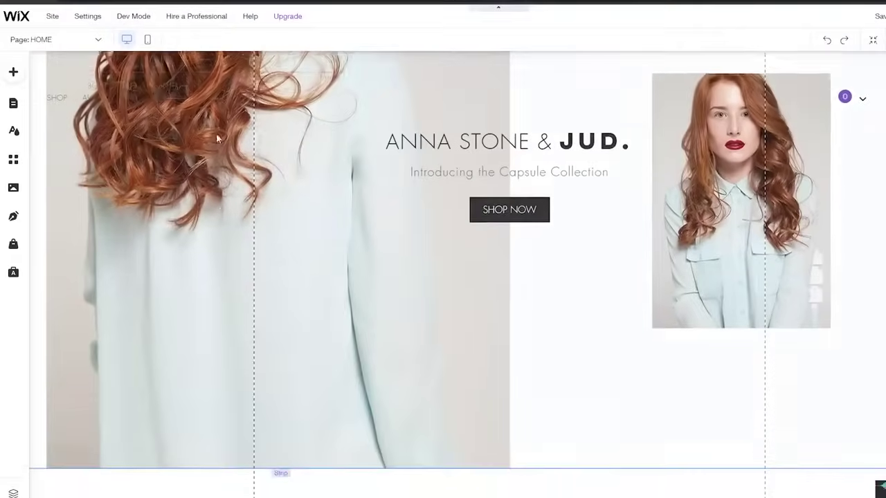
{"action": "scroll", "coordinate": [282, 357], "scroll_direction": "up", "scroll_amount": 5}
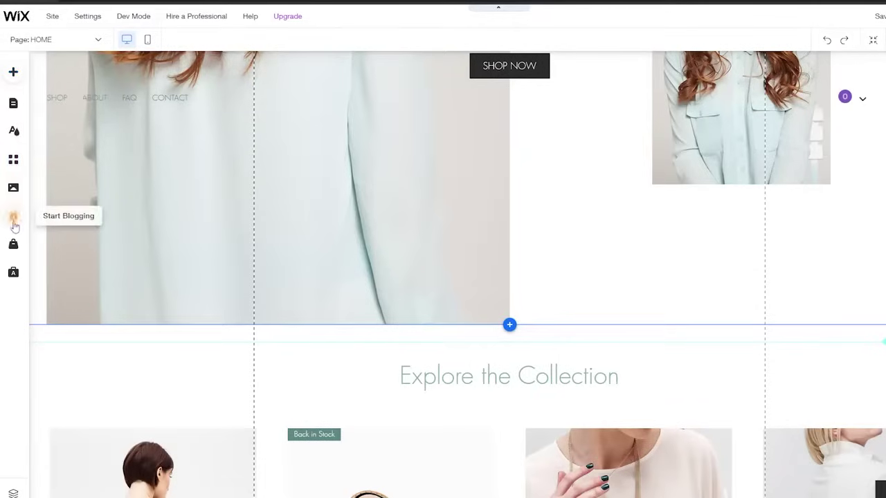
{"action": "scroll", "coordinate": [7, 279], "scroll_direction": "up", "scroll_amount": 5}
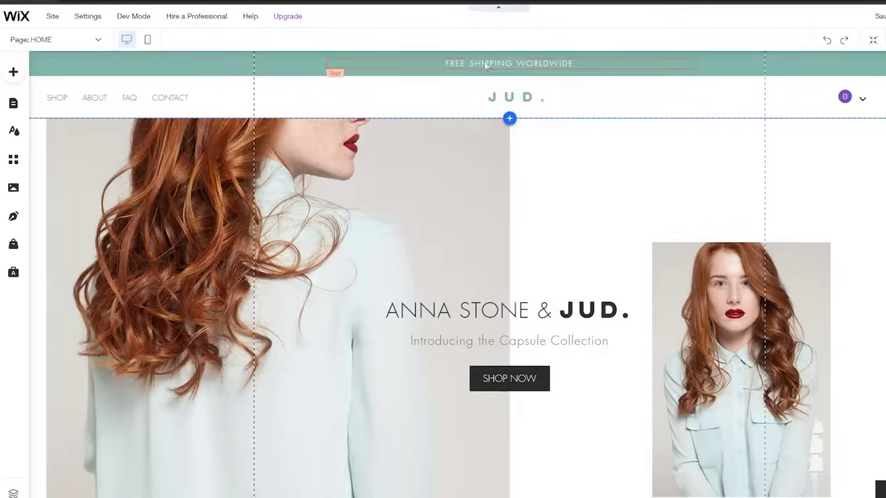
{"action": "scroll", "coordinate": [512, 243], "scroll_direction": "down", "scroll_amount": 10}
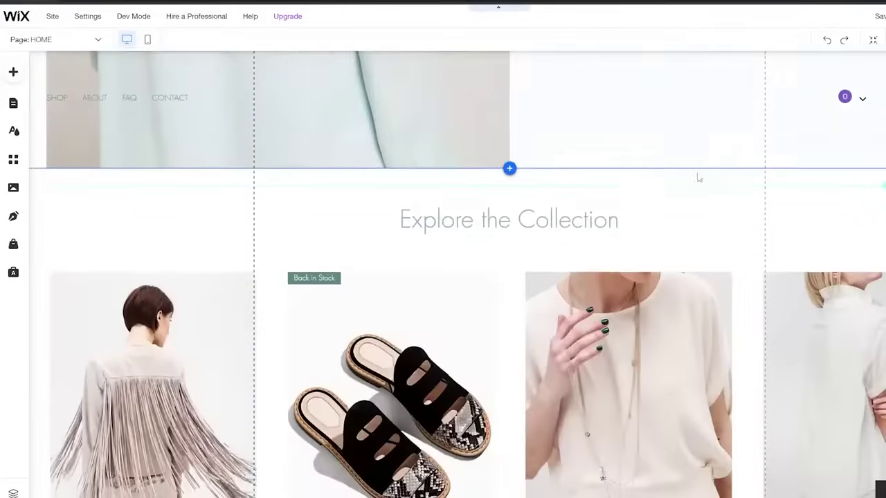
{"action": "scroll", "coordinate": [507, 244], "scroll_direction": "down", "scroll_amount": 4}
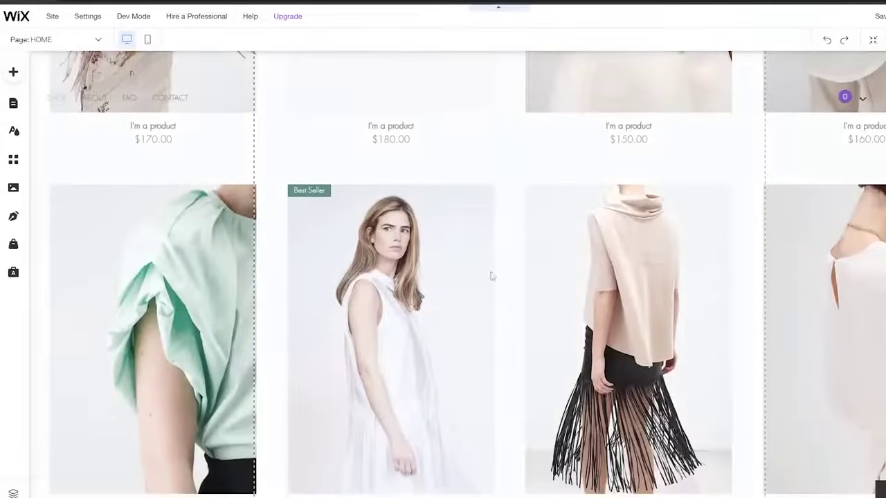
{"action": "scroll", "coordinate": [492, 277], "scroll_direction": "up", "scroll_amount": 10}
{"action": "scroll", "coordinate": [461, 325], "scroll_direction": "up", "scroll_amount": 4}
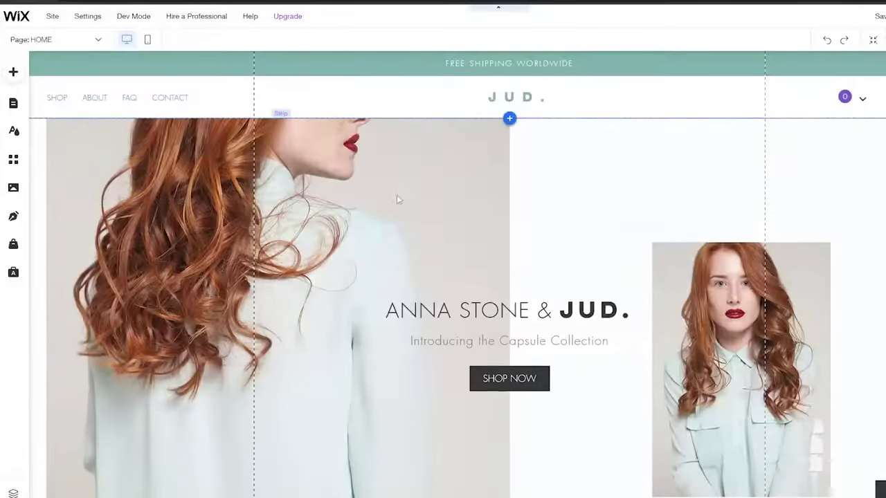
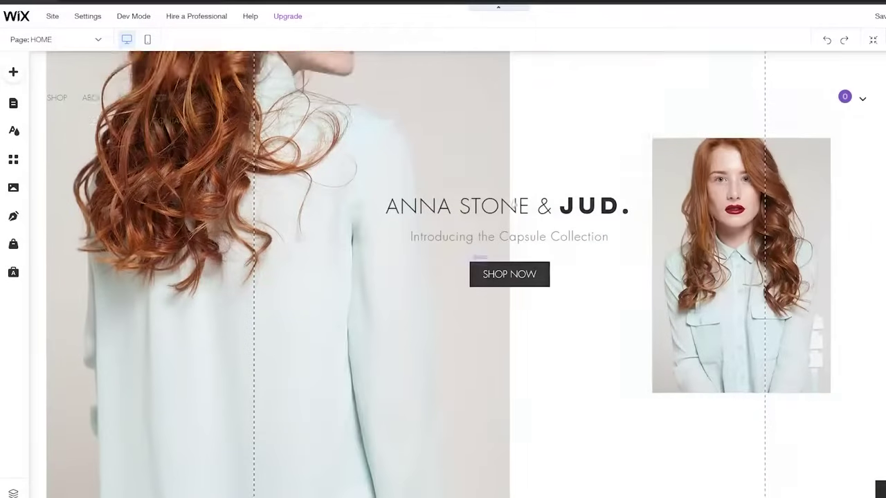
Apply the 3D scroll effect to the first column of the hero strip holding the large model photo.
{"action": "left_click", "coordinate": [499, 138]}
{"action": "scroll", "coordinate": [432, 138], "scroll_direction": "up", "scroll_amount": 2}
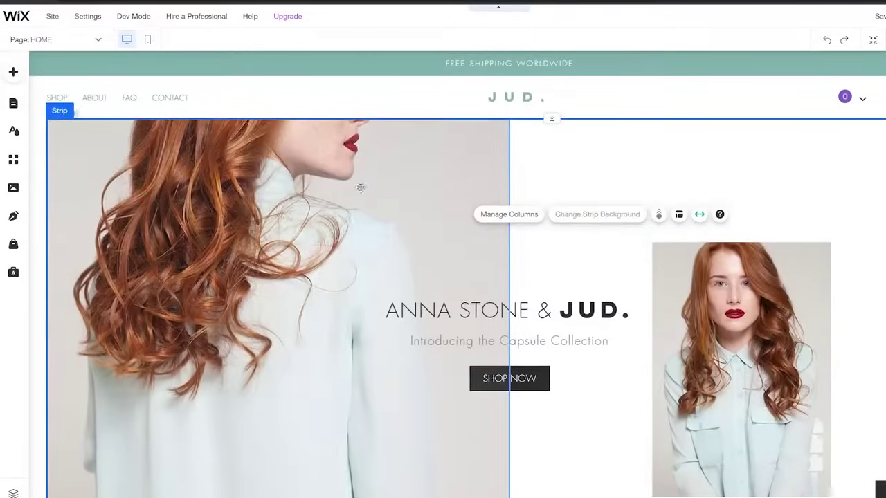
{"action": "left_click", "coordinate": [315, 199]}
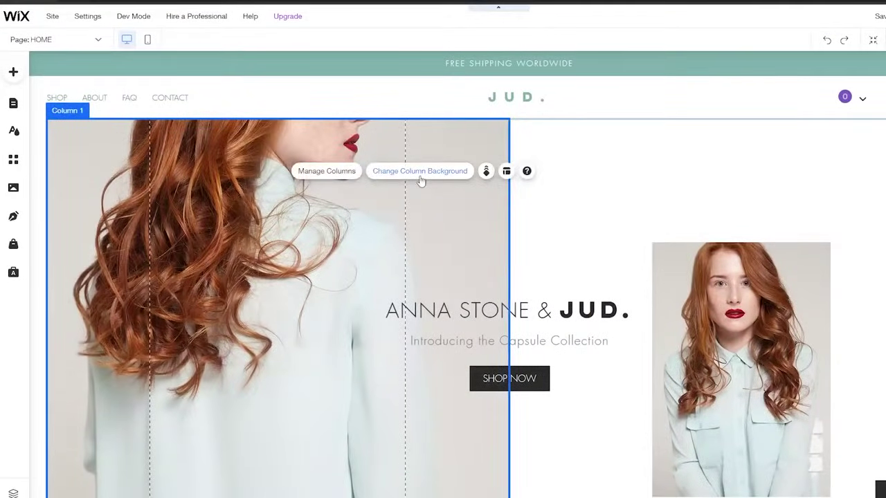
{"action": "left_click", "coordinate": [486, 173]}
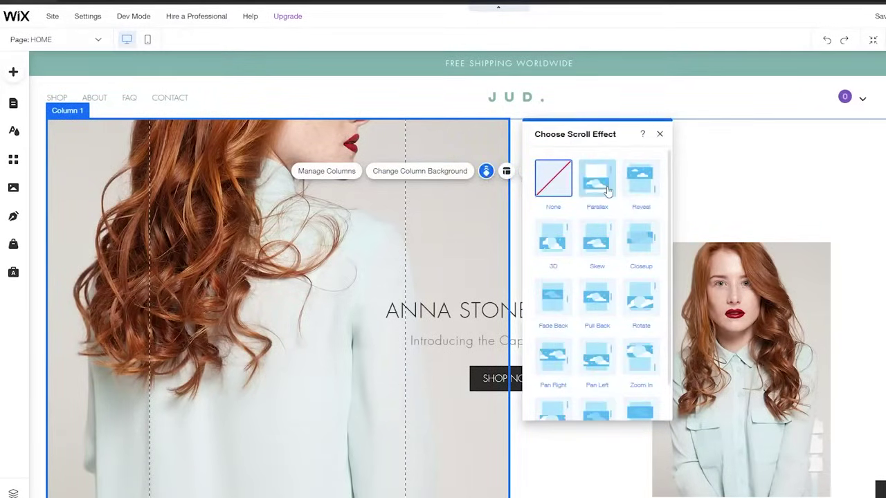
{"action": "left_click", "coordinate": [557, 245]}
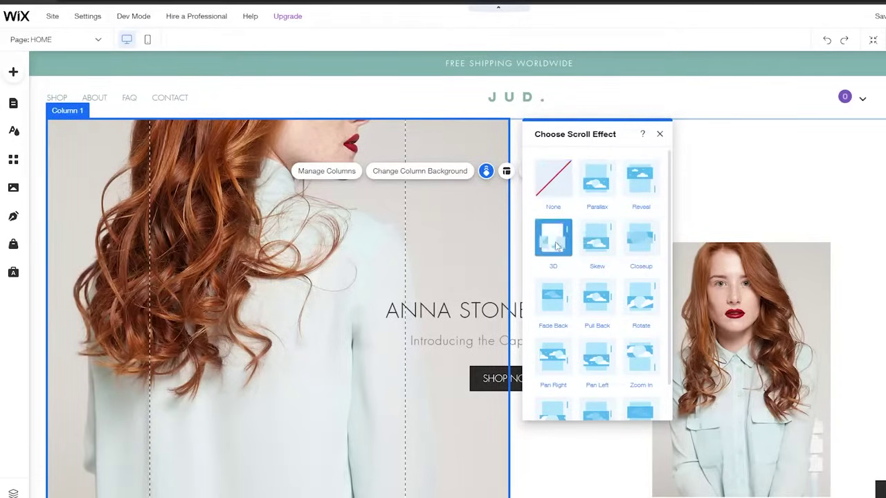
{"action": "left_click", "coordinate": [659, 133]}
{"action": "scroll", "coordinate": [488, 205], "scroll_direction": "down", "scroll_amount": 3}
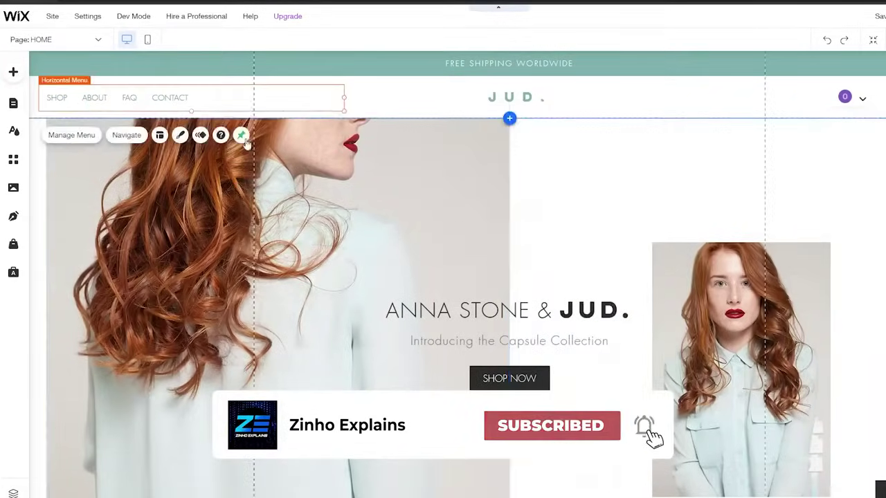
Unpin the header's horizontal menu from the screen and check how the home page scrolls.
{"action": "left_click", "coordinate": [242, 136]}
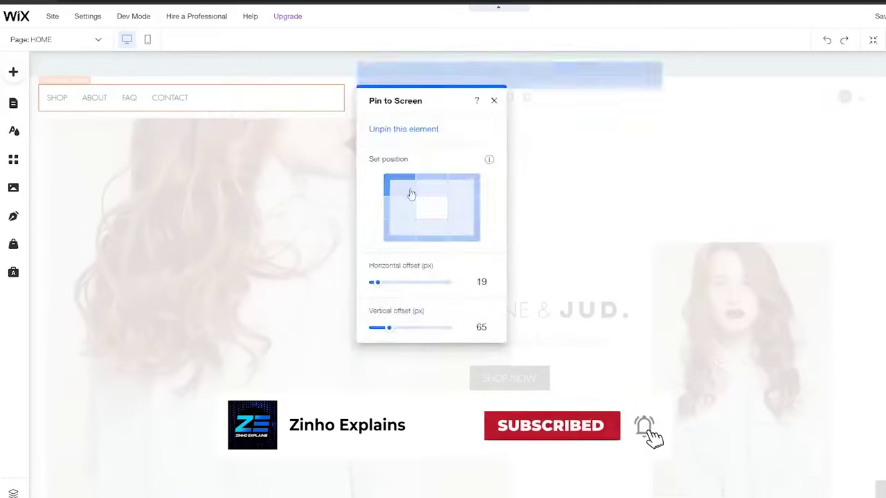
{"action": "left_click", "coordinate": [430, 132]}
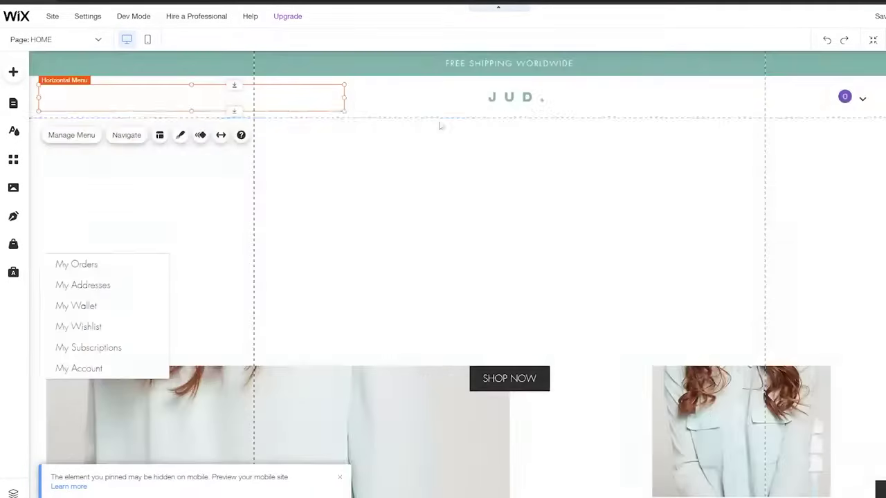
{"action": "left_click", "coordinate": [391, 160]}
{"action": "left_click", "coordinate": [437, 250]}
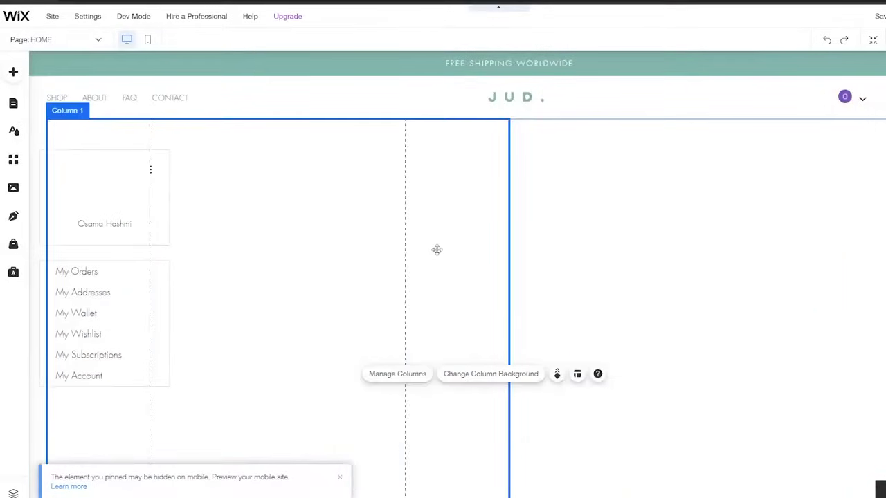
{"action": "scroll", "coordinate": [615, 210], "scroll_direction": "down", "scroll_amount": 8}
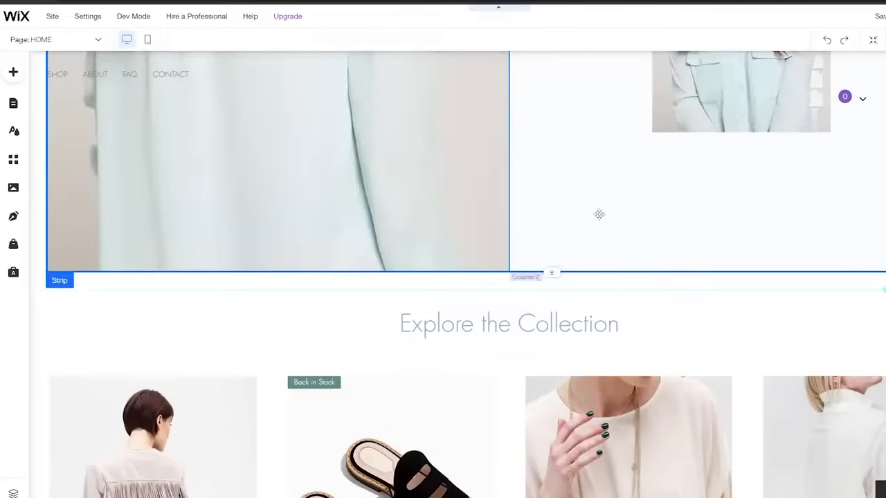
{"action": "scroll", "coordinate": [470, 198], "scroll_direction": "up", "scroll_amount": 8}
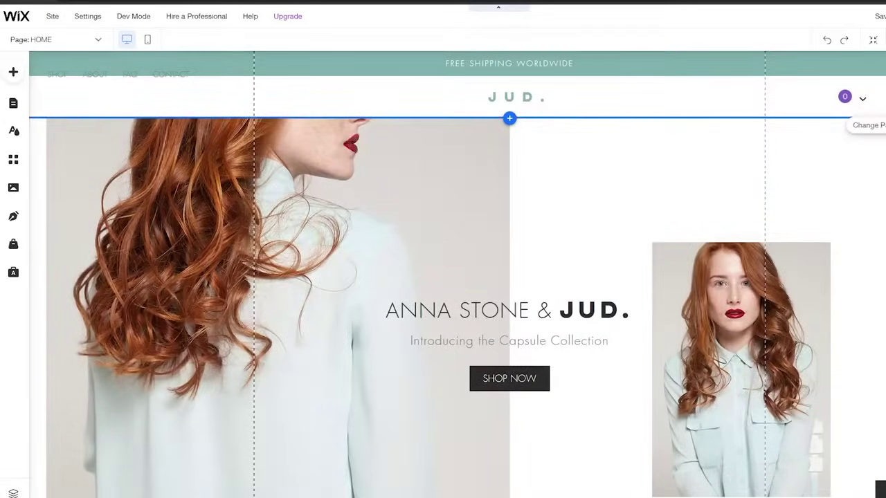
Set the home page background to the pastel pink, blue and turquoise gradient image.
{"action": "left_click", "coordinate": [882, 128]}
{"action": "scroll", "coordinate": [59, 278], "scroll_direction": "down", "scroll_amount": 10}
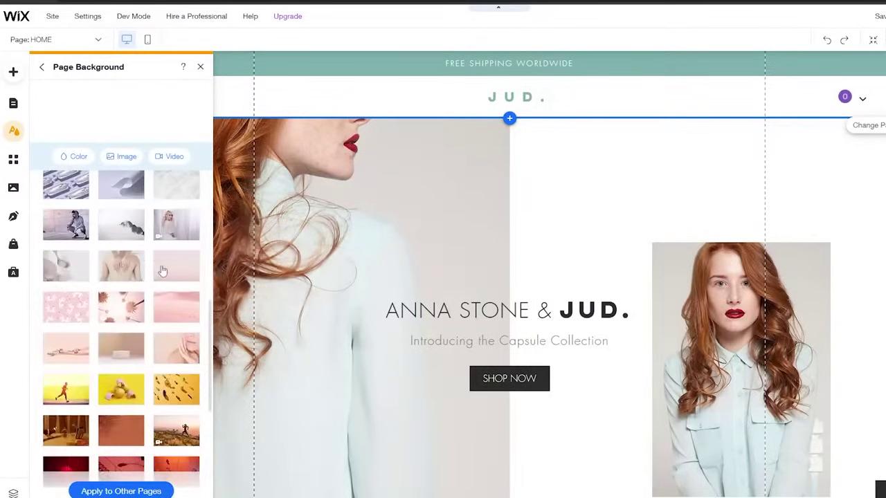
{"action": "scroll", "coordinate": [173, 319], "scroll_direction": "down", "scroll_amount": 5}
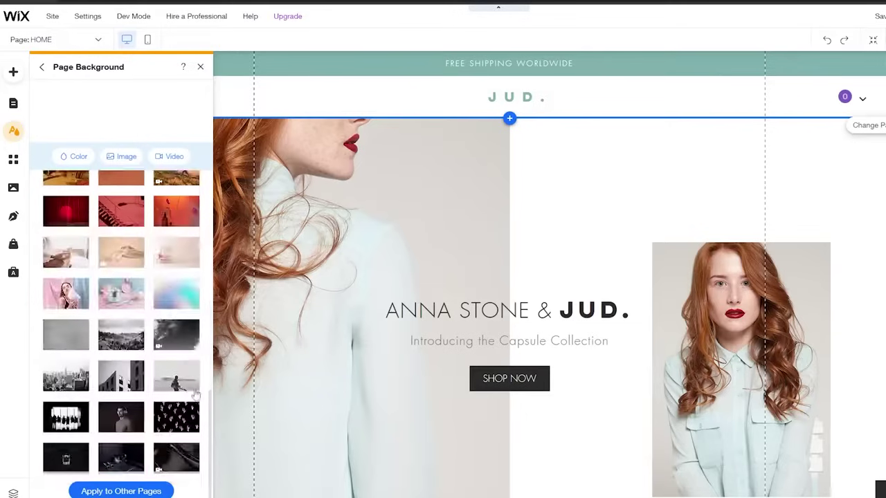
{"action": "left_click", "coordinate": [172, 292]}
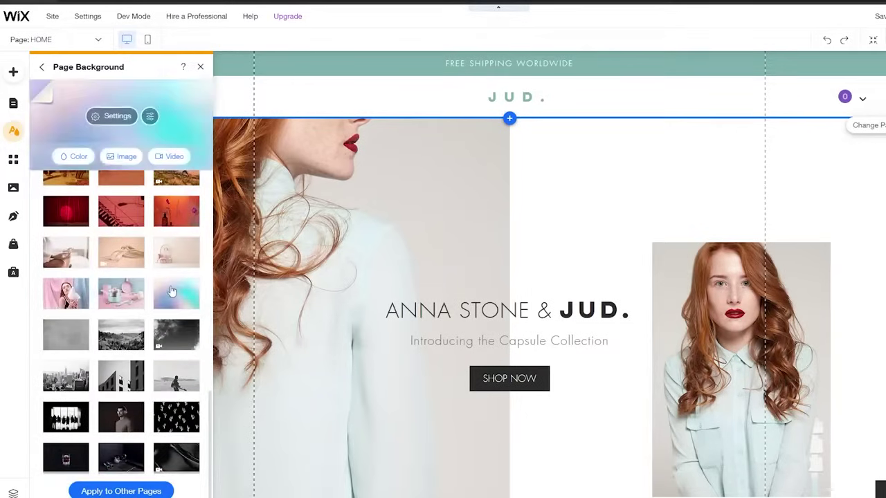
Apply the gradient background to all pages of the site and close the page background settings.
{"action": "left_click", "coordinate": [121, 491]}
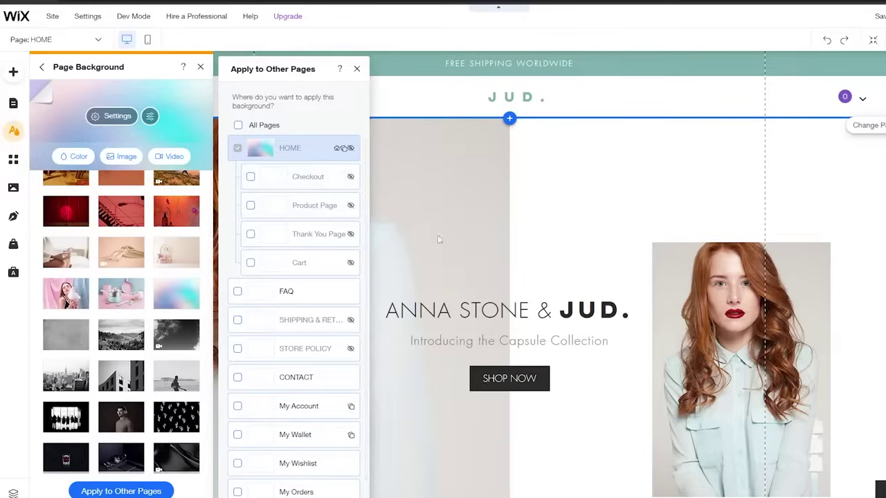
{"action": "left_click", "coordinate": [250, 177]}
{"action": "left_click", "coordinate": [250, 205]}
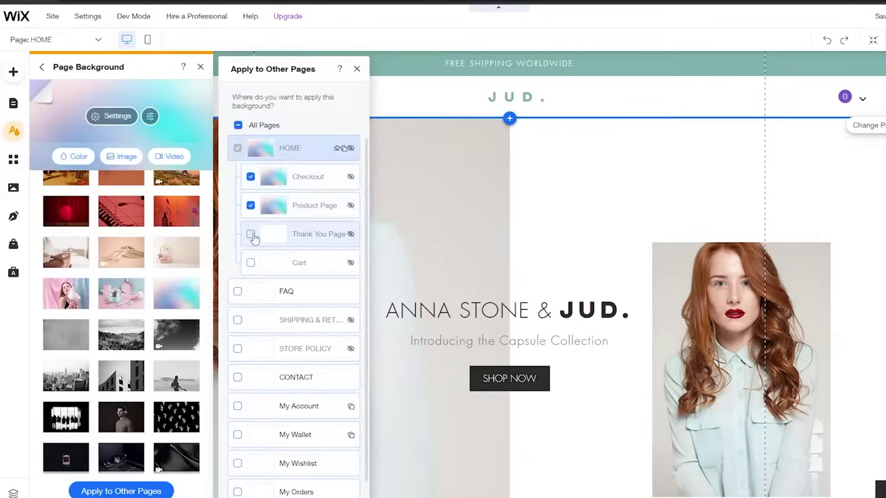
{"action": "left_click", "coordinate": [250, 234]}
{"action": "left_click", "coordinate": [251, 262]}
{"action": "left_click", "coordinate": [237, 291]}
{"action": "left_click", "coordinate": [237, 320]}
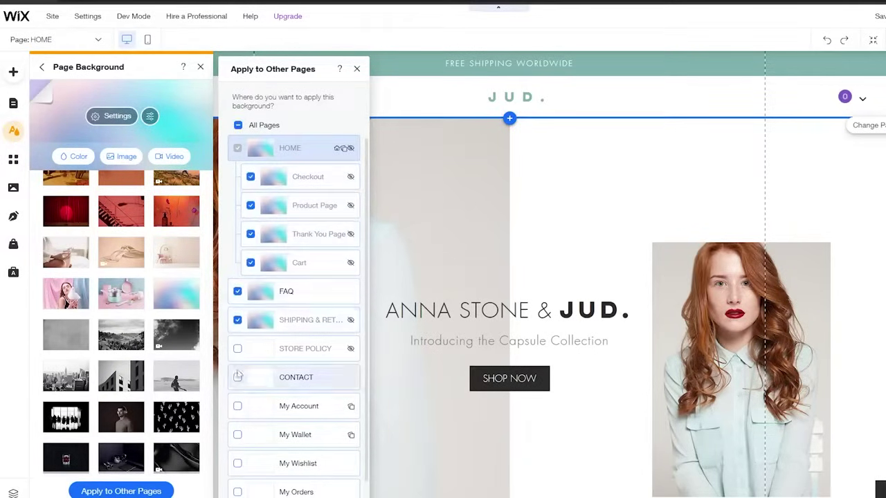
{"action": "left_click", "coordinate": [237, 349]}
{"action": "scroll", "coordinate": [237, 360], "scroll_direction": "down", "scroll_amount": 1}
{"action": "left_click", "coordinate": [237, 124]}
{"action": "scroll", "coordinate": [283, 452], "scroll_direction": "up", "scroll_amount": 1}
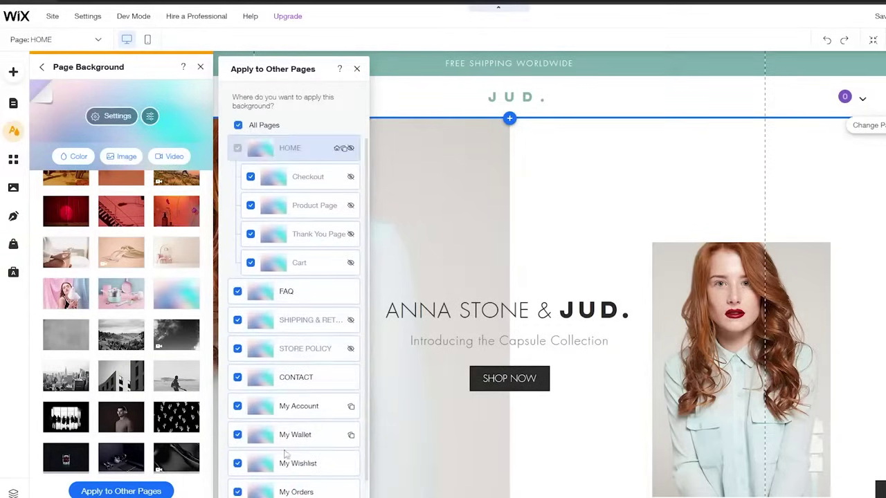
{"action": "left_click", "coordinate": [182, 479]}
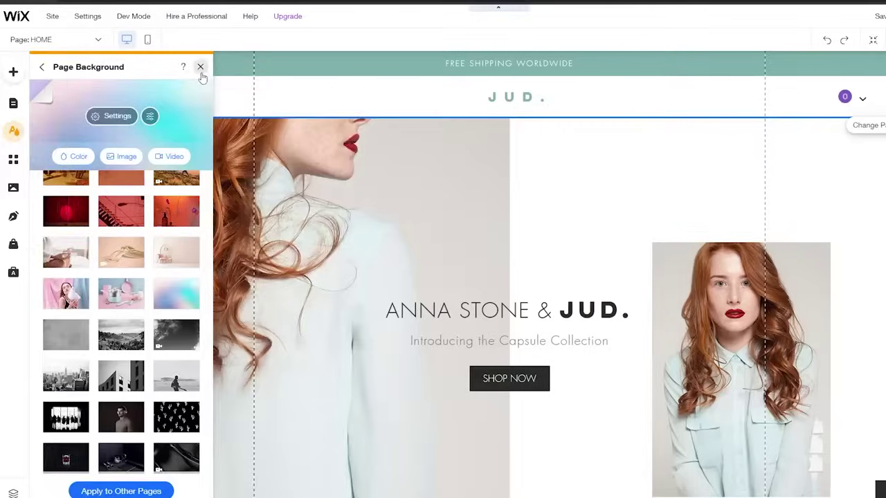
{"action": "left_click", "coordinate": [200, 67]}
Examine the gradient background along the whole home page, including the product gallery and the lower sections.
{"action": "scroll", "coordinate": [493, 121], "scroll_direction": "down", "scroll_amount": 9}
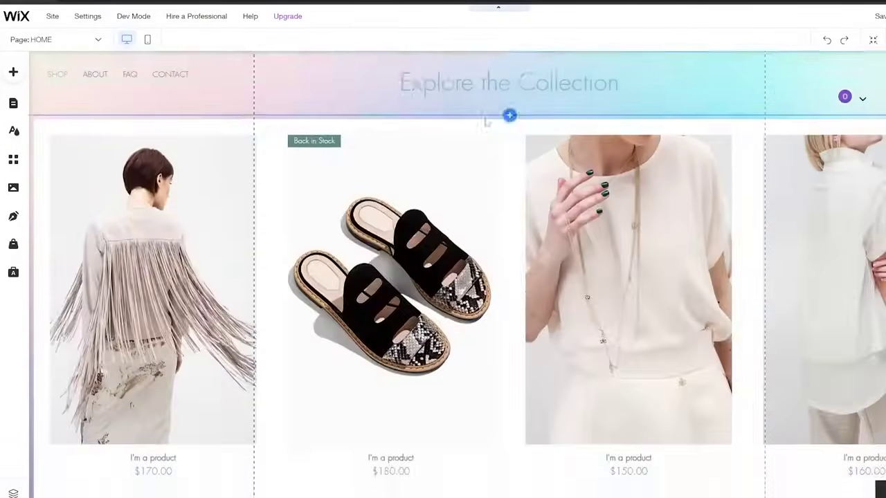
{"action": "scroll", "coordinate": [493, 121], "scroll_direction": "down", "scroll_amount": 10}
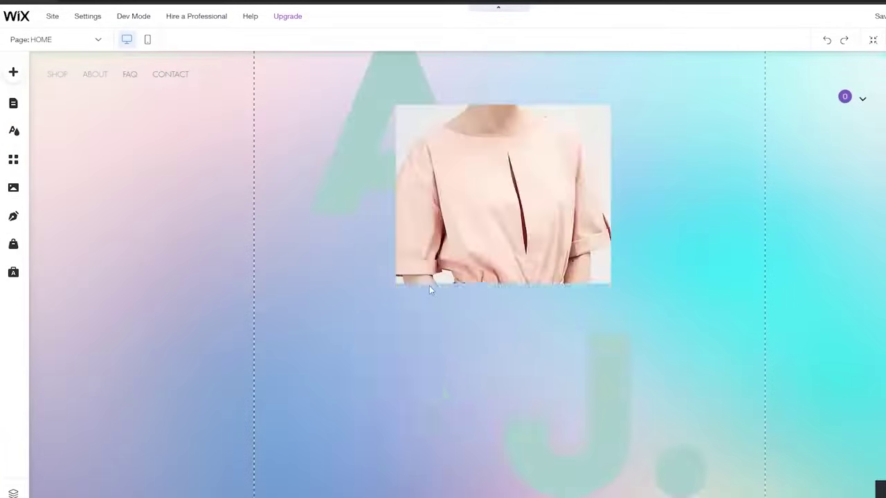
{"action": "scroll", "coordinate": [430, 290], "scroll_direction": "down", "scroll_amount": 5}
{"action": "scroll", "coordinate": [403, 283], "scroll_direction": "up", "scroll_amount": 10}
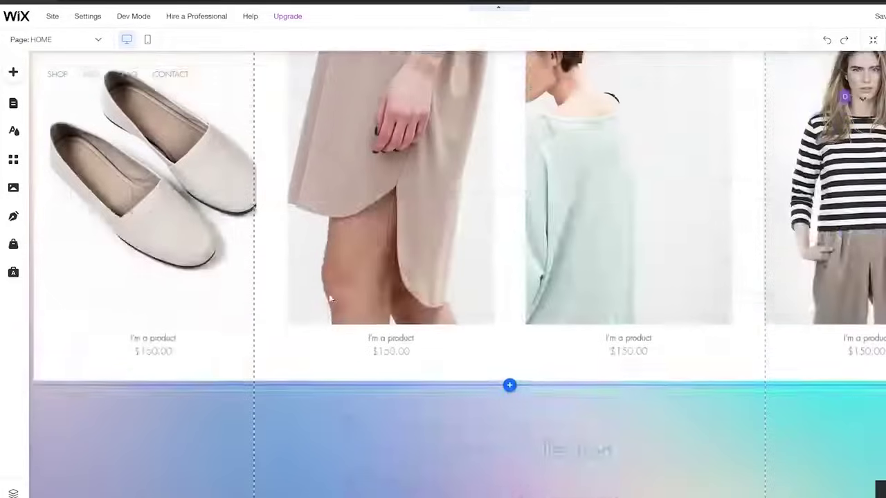
{"action": "scroll", "coordinate": [330, 299], "scroll_direction": "up", "scroll_amount": 10}
{"action": "scroll", "coordinate": [330, 300], "scroll_direction": "down", "scroll_amount": 3}
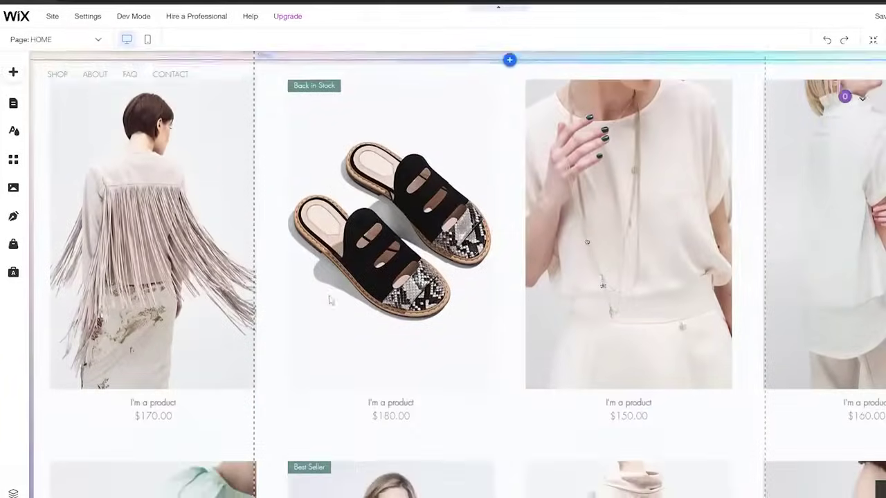
{"action": "scroll", "coordinate": [330, 299], "scroll_direction": "up", "scroll_amount": 10}
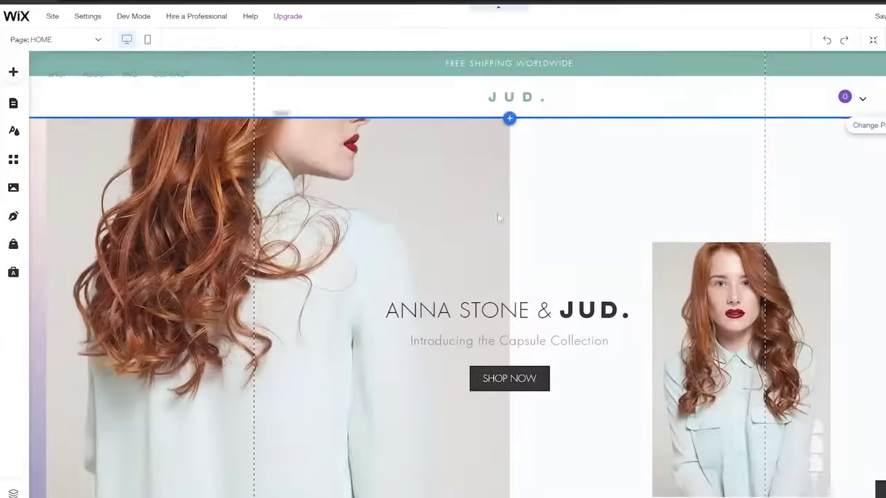
Check the editing options of the header's "JUD." text and of the product gallery under Explore the Collection.
{"action": "left_click", "coordinate": [518, 109]}
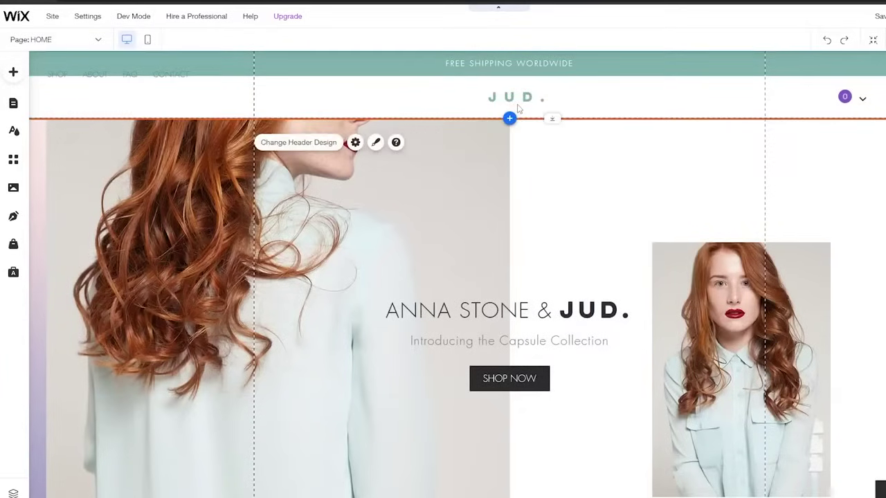
{"action": "left_click", "coordinate": [514, 96]}
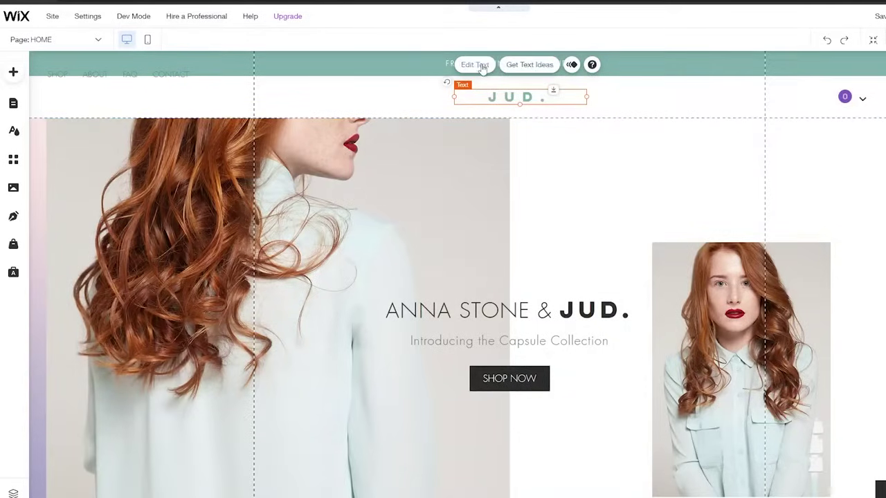
{"action": "scroll", "coordinate": [623, 104], "scroll_direction": "down", "scroll_amount": 3}
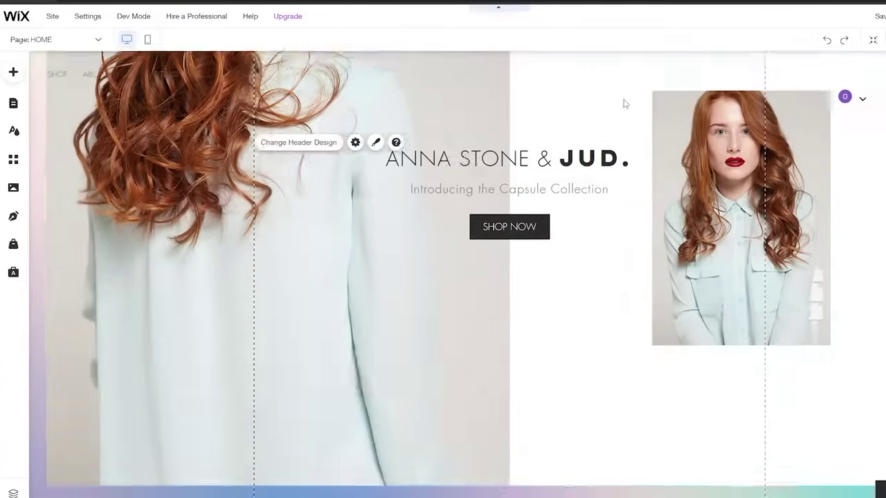
{"action": "scroll", "coordinate": [554, 306], "scroll_direction": "down", "scroll_amount": 5}
{"action": "scroll", "coordinate": [552, 303], "scroll_direction": "down", "scroll_amount": 5}
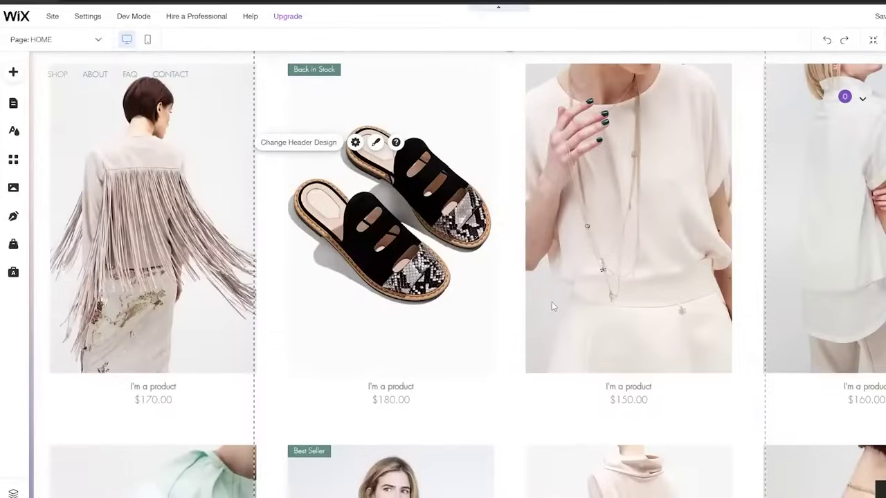
{"action": "scroll", "coordinate": [456, 316], "scroll_direction": "up", "scroll_amount": 2}
{"action": "scroll", "coordinate": [339, 256], "scroll_direction": "up", "scroll_amount": 3}
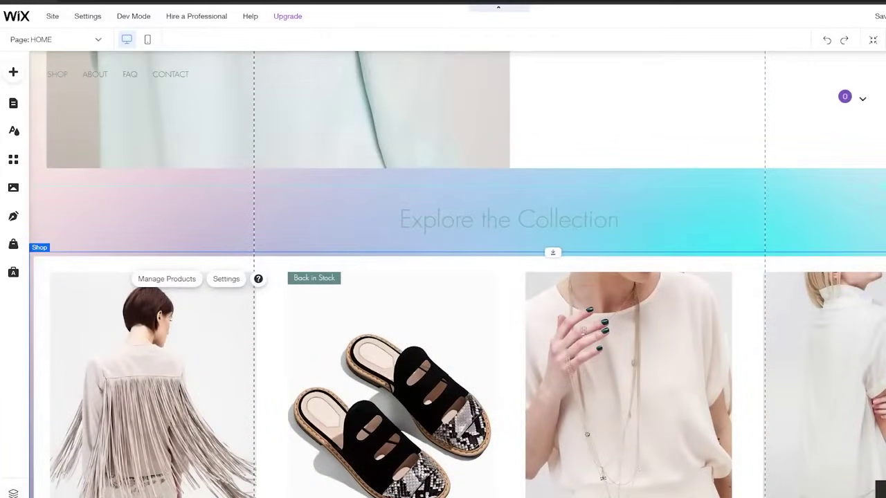
Open the product management of the home page's shop gallery and examine the store's product list.
{"action": "scroll", "coordinate": [726, 345], "scroll_direction": "down", "scroll_amount": 2}
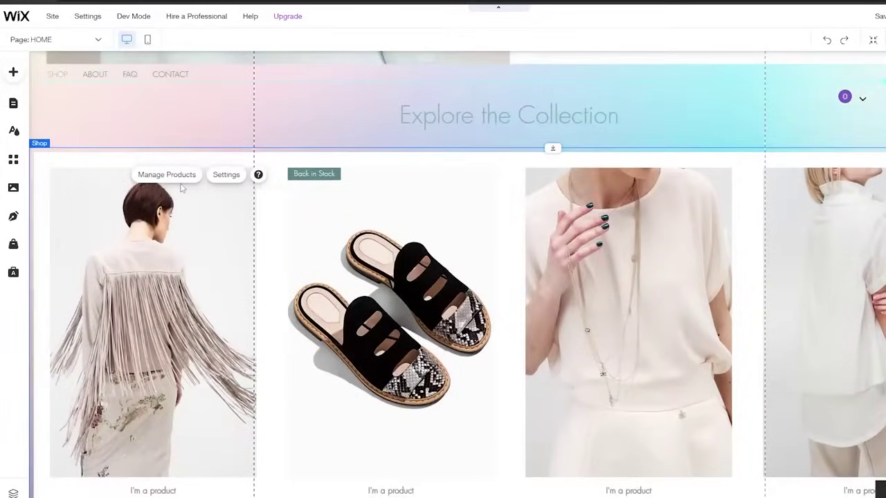
{"action": "left_click", "coordinate": [185, 177]}
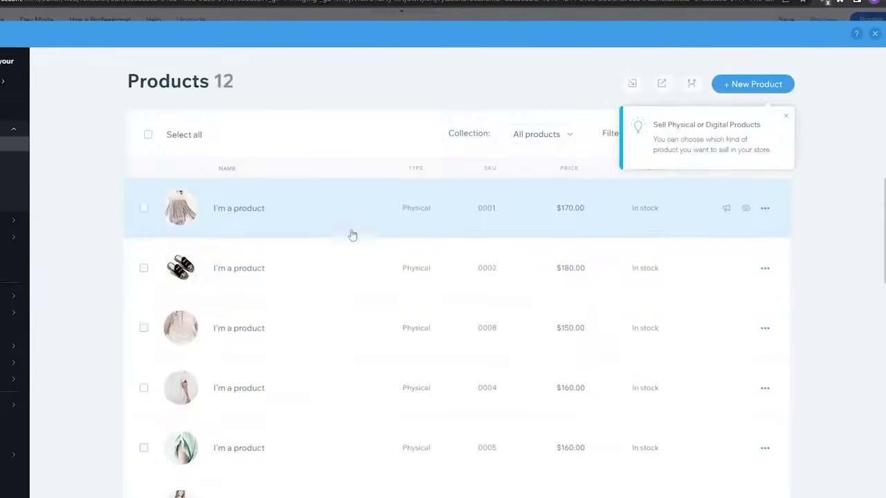
{"action": "scroll", "coordinate": [352, 234], "scroll_direction": "down", "scroll_amount": 1}
{"action": "scroll", "coordinate": [350, 235], "scroll_direction": "up", "scroll_amount": 5}
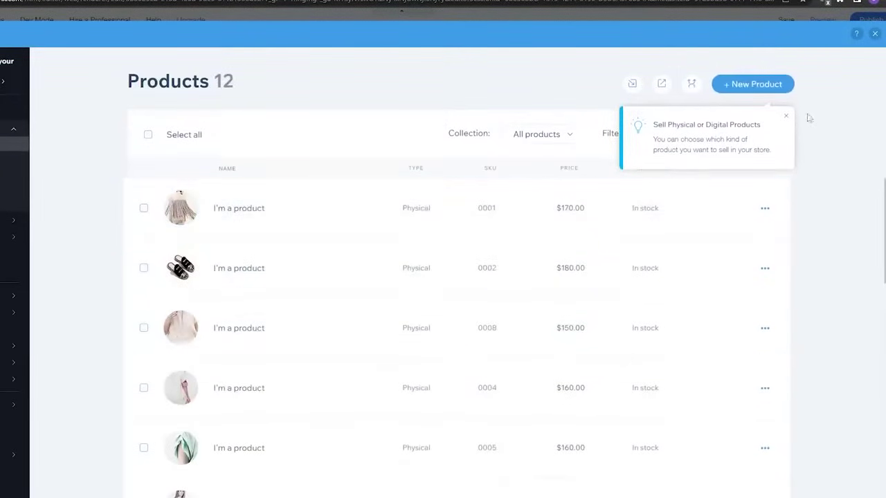
{"action": "scroll", "coordinate": [142, 202], "scroll_direction": "down", "scroll_amount": 3}
{"action": "scroll", "coordinate": [142, 202], "scroll_direction": "down", "scroll_amount": 5}
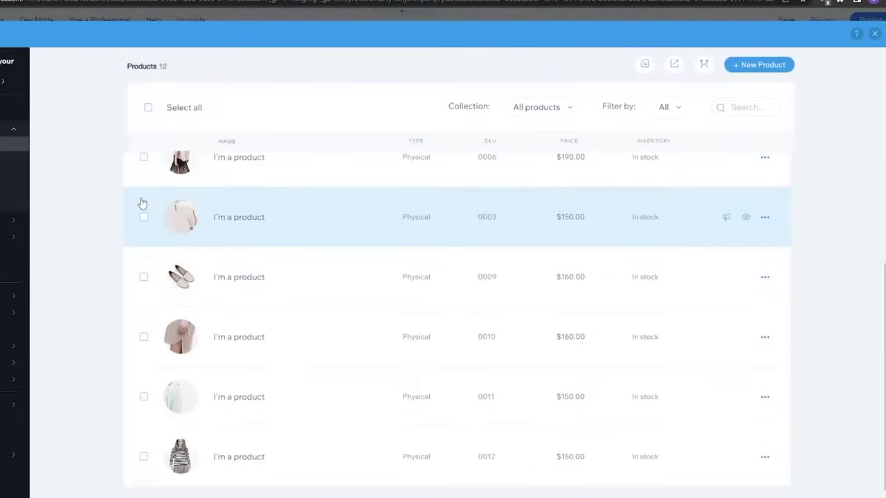
{"action": "scroll", "coordinate": [145, 208], "scroll_direction": "up", "scroll_amount": 8}
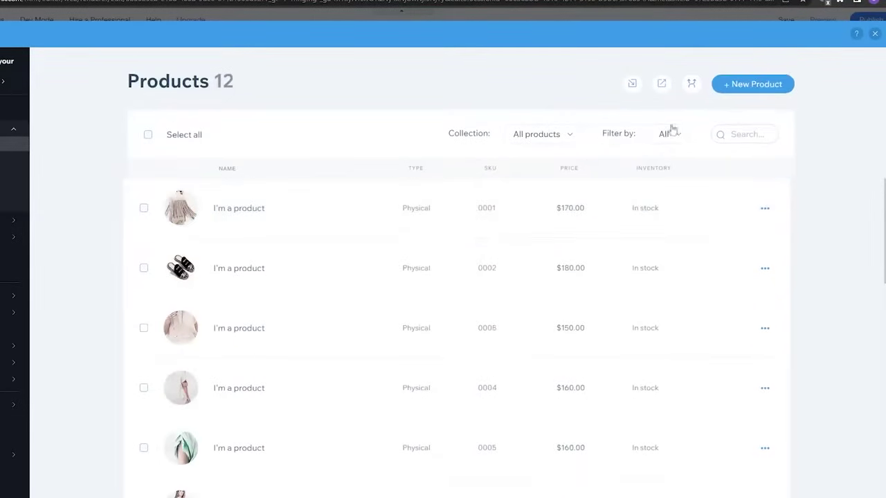
Look over the fields for a new physical product, including images, info and pricing, and return to the editor without saving.
{"action": "left_click", "coordinate": [768, 91]}
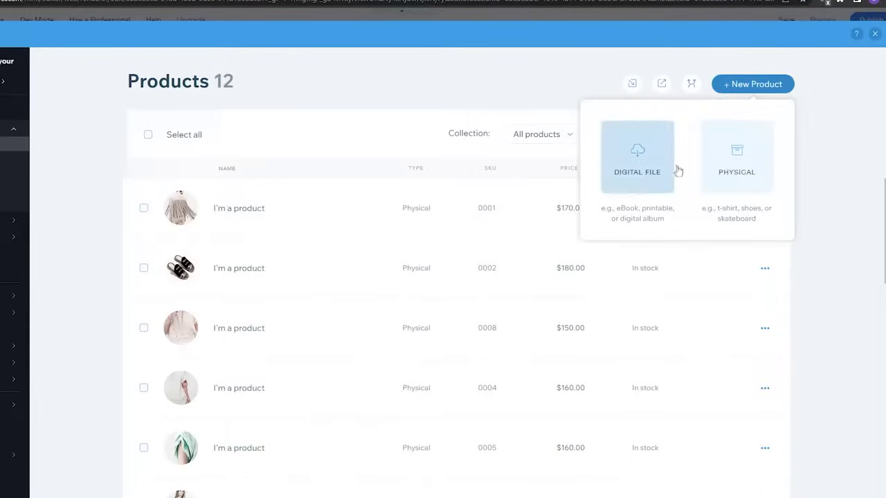
{"action": "left_click", "coordinate": [759, 171]}
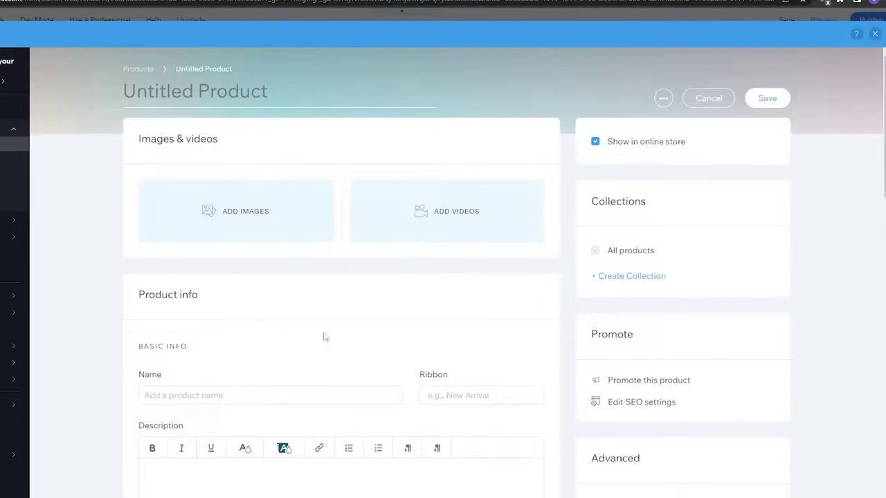
{"action": "scroll", "coordinate": [323, 336], "scroll_direction": "down", "scroll_amount": 5}
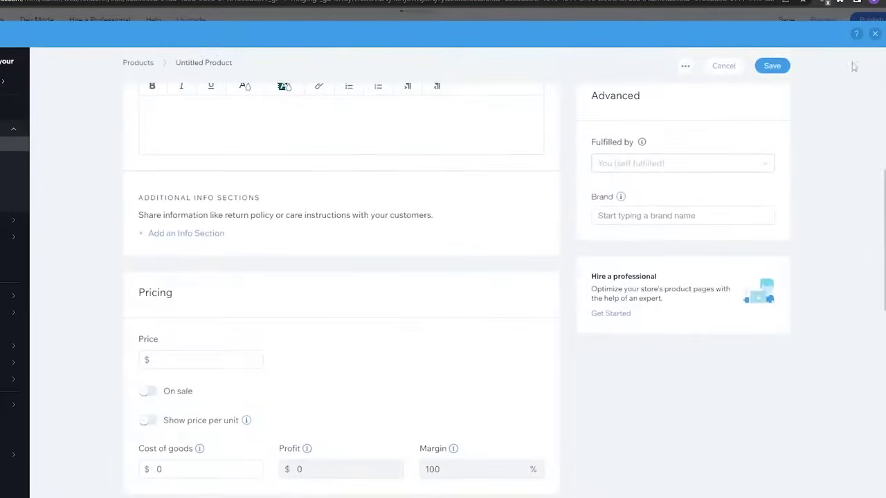
{"action": "left_click", "coordinate": [875, 33]}
Publish the clothing store site online.
{"action": "scroll", "coordinate": [443, 277], "scroll_direction": "down", "scroll_amount": 5}
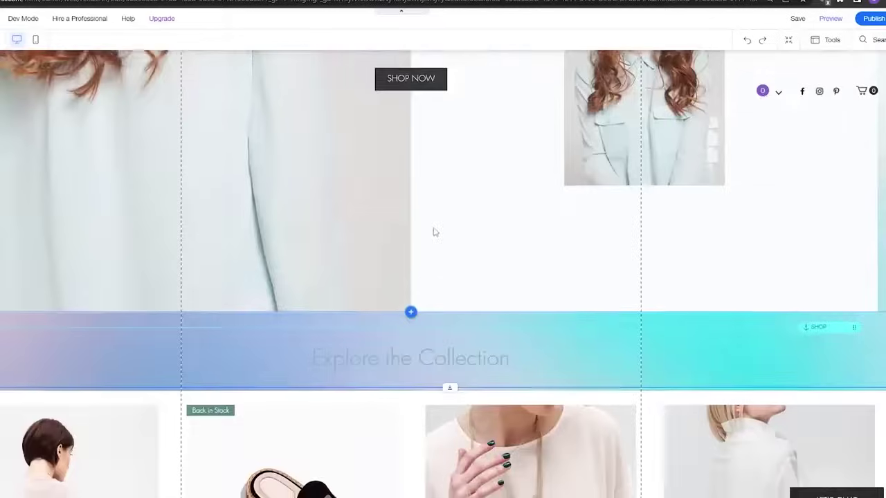
{"action": "scroll", "coordinate": [433, 232], "scroll_direction": "down", "scroll_amount": 8}
{"action": "scroll", "coordinate": [428, 219], "scroll_direction": "down", "scroll_amount": 6}
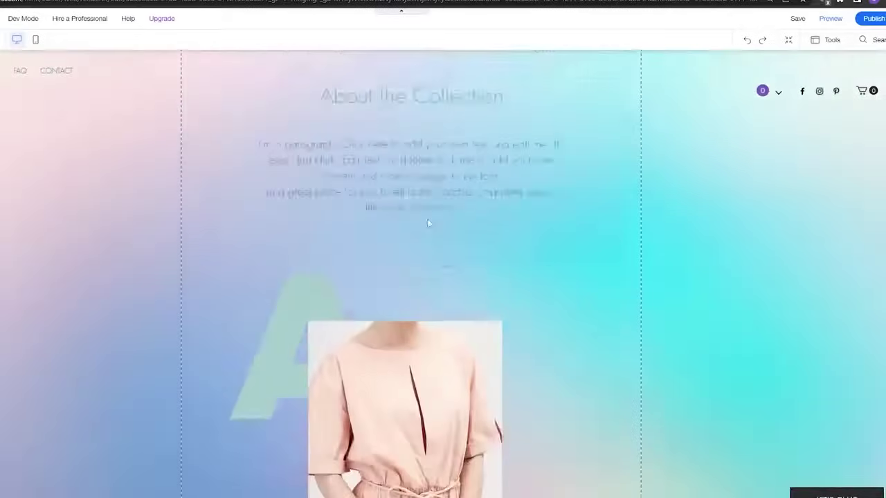
{"action": "left_click", "coordinate": [874, 18]}
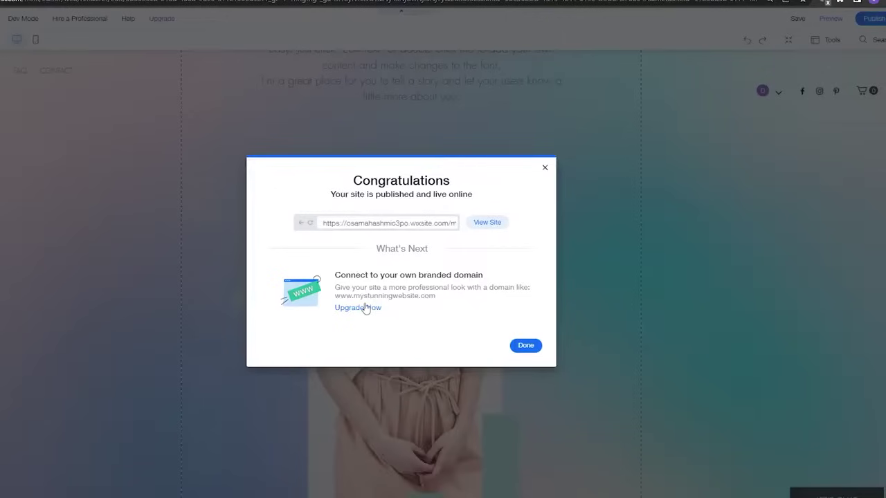
View the published site and examine its whole home page, then return to the editor and dismiss the mobile editing offer.
{"action": "left_click", "coordinate": [488, 224]}
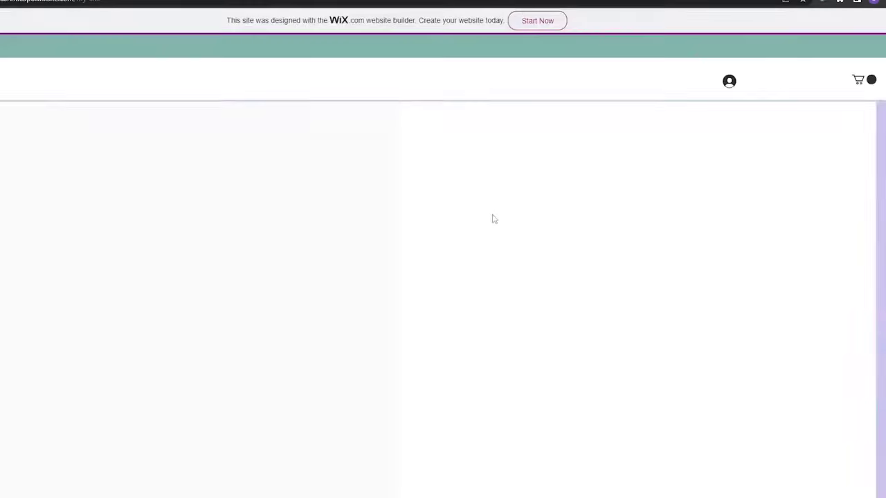
{"action": "scroll", "coordinate": [346, 206], "scroll_direction": "down", "scroll_amount": 4}
{"action": "scroll", "coordinate": [387, 173], "scroll_direction": "up", "scroll_amount": 4}
{"action": "scroll", "coordinate": [425, 141], "scroll_direction": "down", "scroll_amount": 3}
{"action": "scroll", "coordinate": [422, 143], "scroll_direction": "up", "scroll_amount": 3}
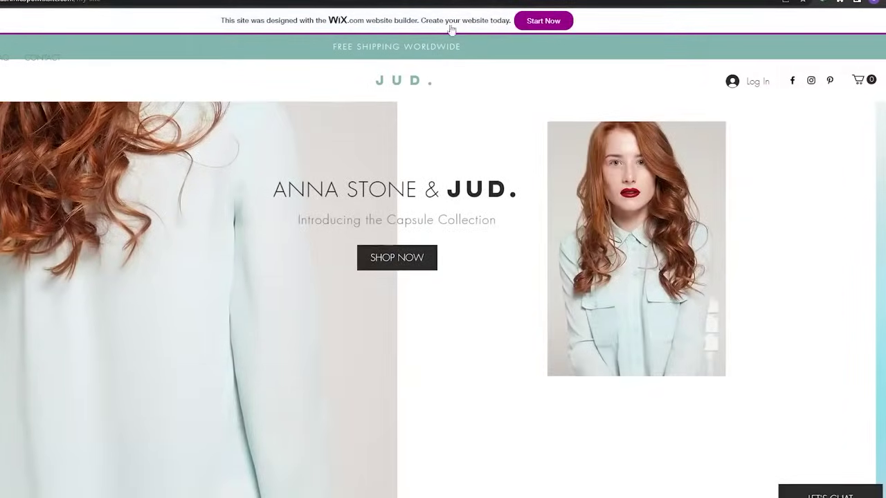
{"action": "scroll", "coordinate": [401, 207], "scroll_direction": "down", "scroll_amount": 10}
{"action": "scroll", "coordinate": [400, 207], "scroll_direction": "down", "scroll_amount": 10}
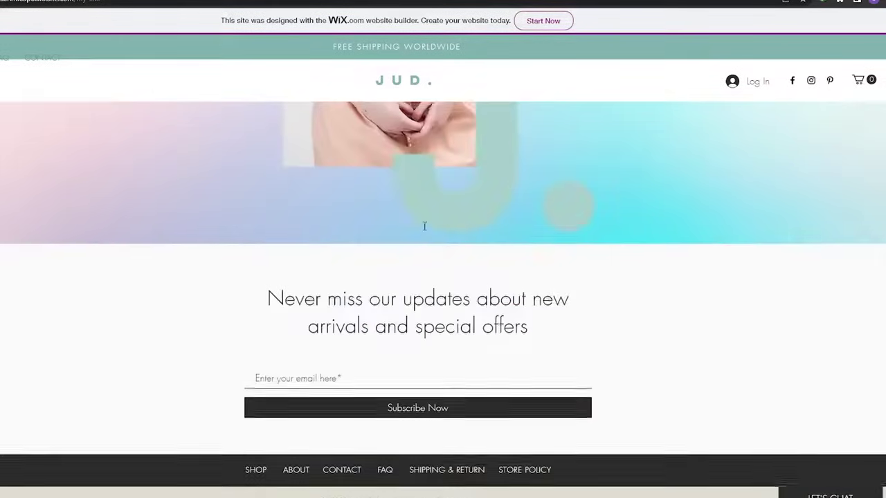
{"action": "scroll", "coordinate": [424, 227], "scroll_direction": "up", "scroll_amount": 10}
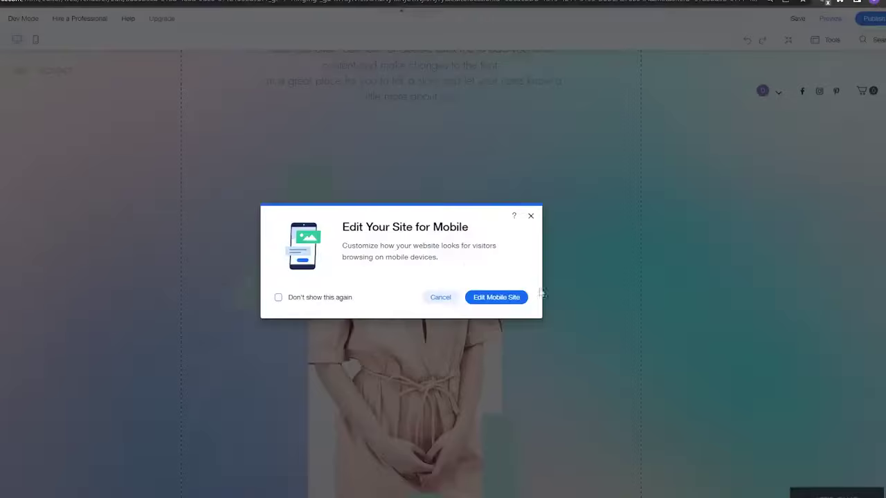
{"action": "left_click", "coordinate": [531, 216]}
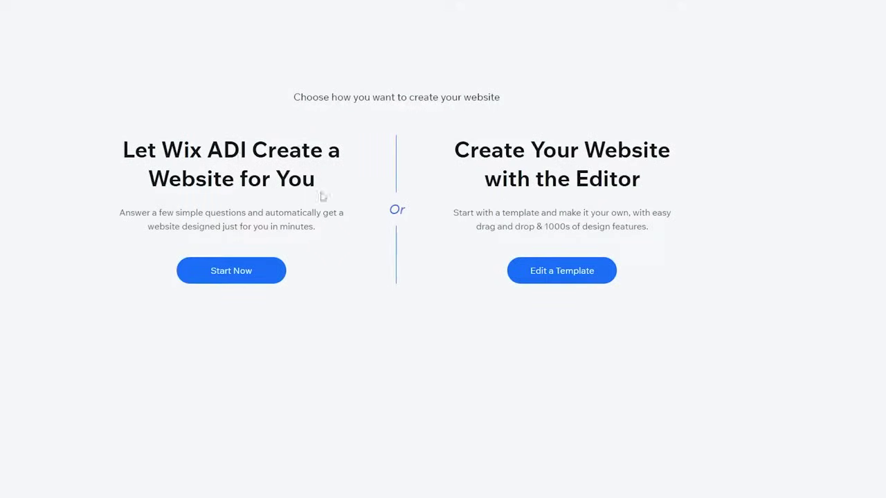
Start creating a new website with Wix ADI and name the business Kales Bakery.
{"action": "left_click", "coordinate": [252, 283]}
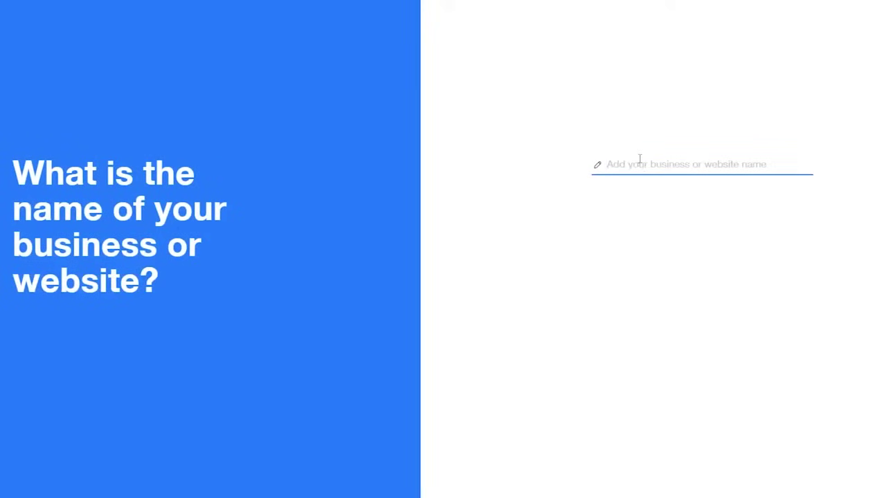
{"action": "type", "text": "KALS bakery"}
{"action": "key", "text": "Return"}
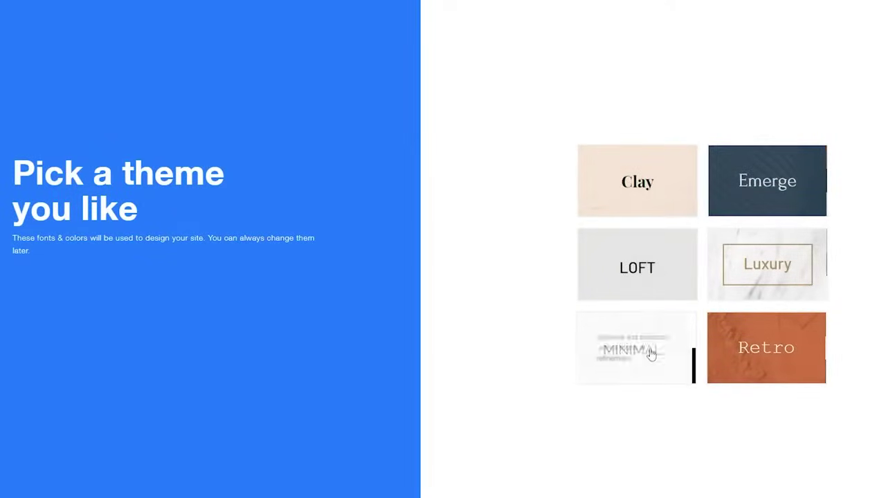
Choose the Minimal theme and the dark homepage design with the cafe counter photo for the bakery site.
{"action": "left_click", "coordinate": [630, 376]}
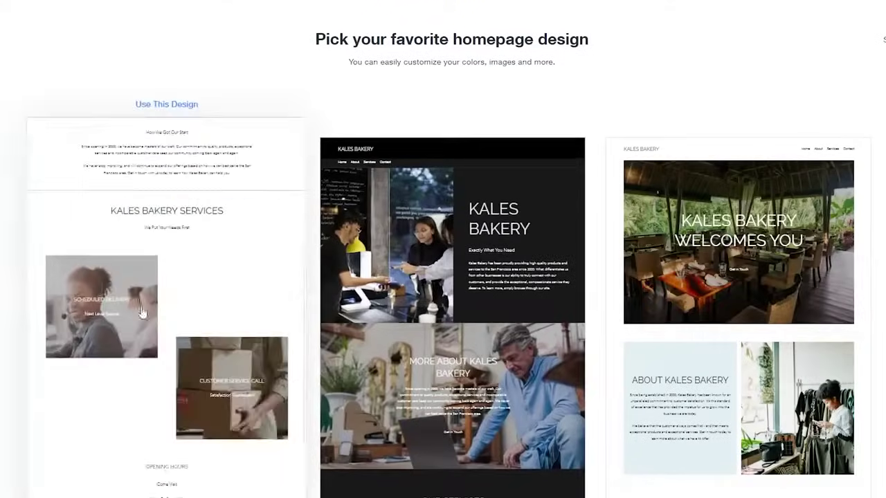
{"action": "mouse_move", "coordinate": [489, 310]}
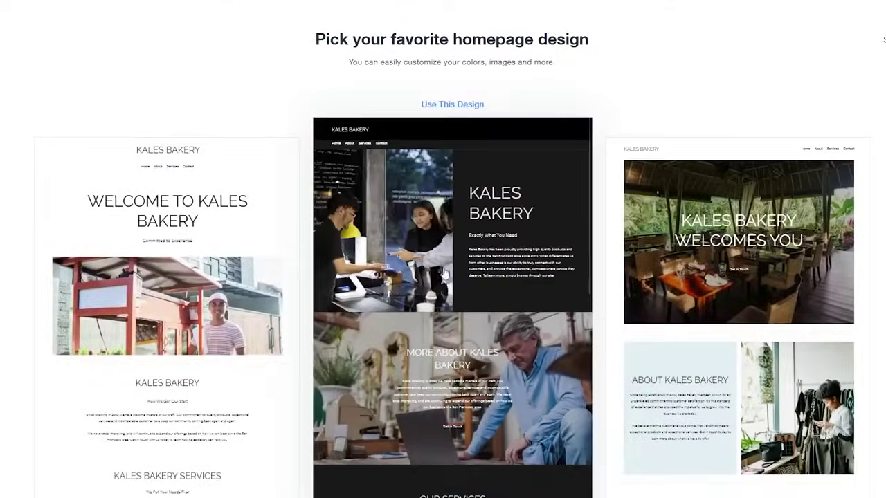
{"action": "left_click", "coordinate": [445, 273]}
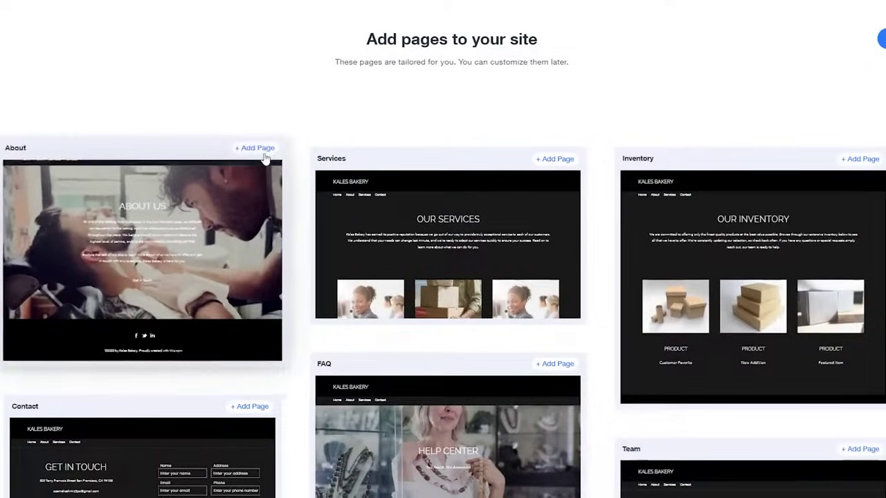
Add the About and Services pages to the bakery site and open the site for editing.
{"action": "left_click", "coordinate": [262, 150]}
{"action": "left_click", "coordinate": [540, 155]}
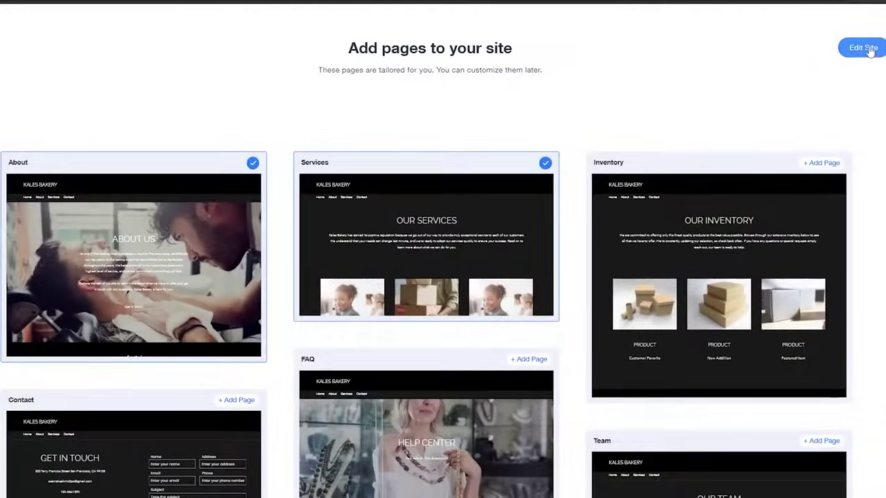
{"action": "left_click", "coordinate": [865, 48]}
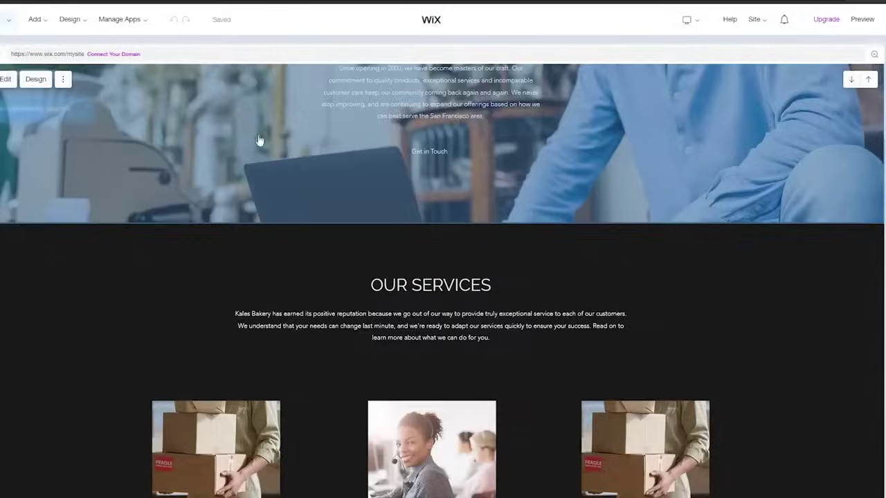
Examine the generated Kales Bakery home page, from the header and services down to the contact form, map and footer.
{"action": "scroll", "coordinate": [287, 124], "scroll_direction": "down", "scroll_amount": 10}
{"action": "scroll", "coordinate": [406, 253], "scroll_direction": "down", "scroll_amount": 3}
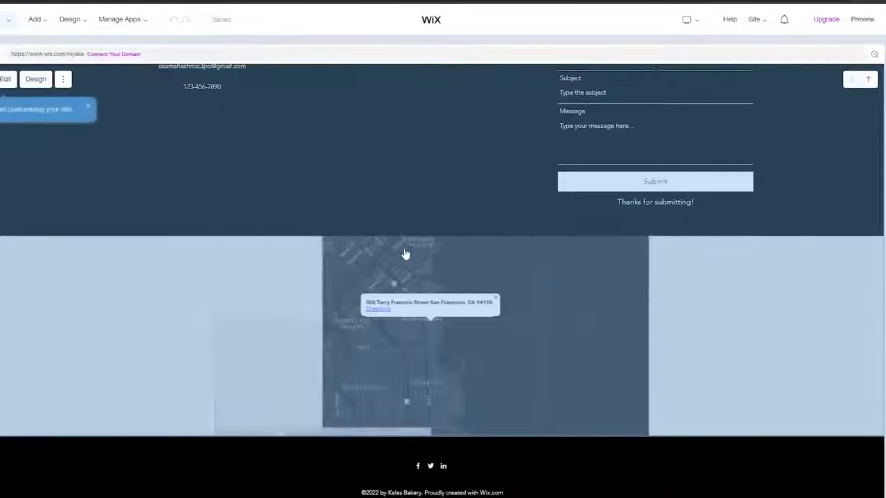
{"action": "scroll", "coordinate": [406, 253], "scroll_direction": "up", "scroll_amount": 10}
{"action": "scroll", "coordinate": [406, 254], "scroll_direction": "up", "scroll_amount": 5}
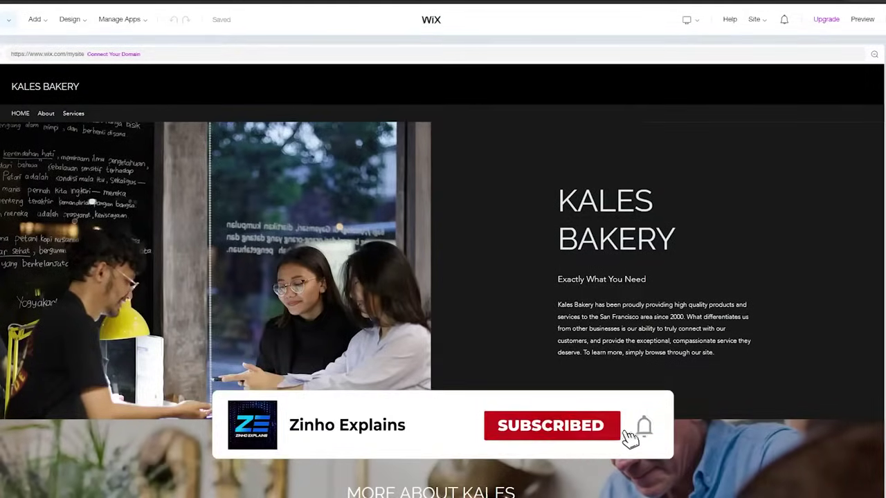
{"action": "scroll", "coordinate": [443, 277], "scroll_direction": "down", "scroll_amount": 5}
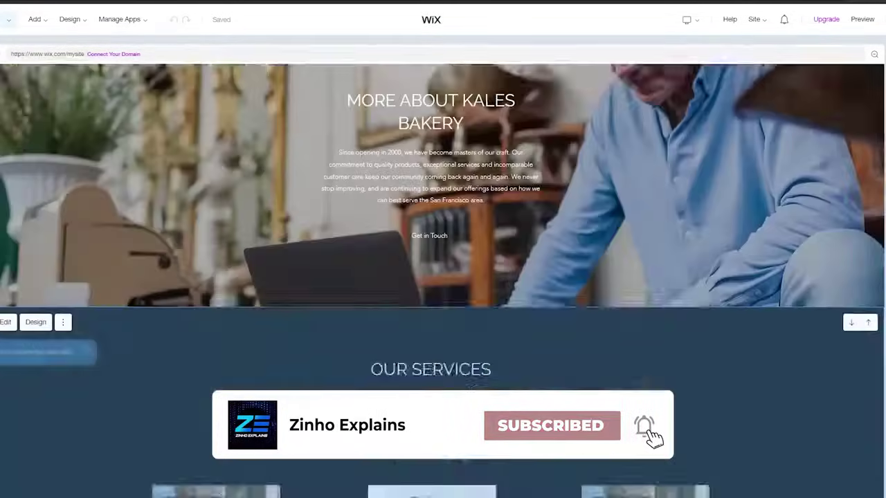